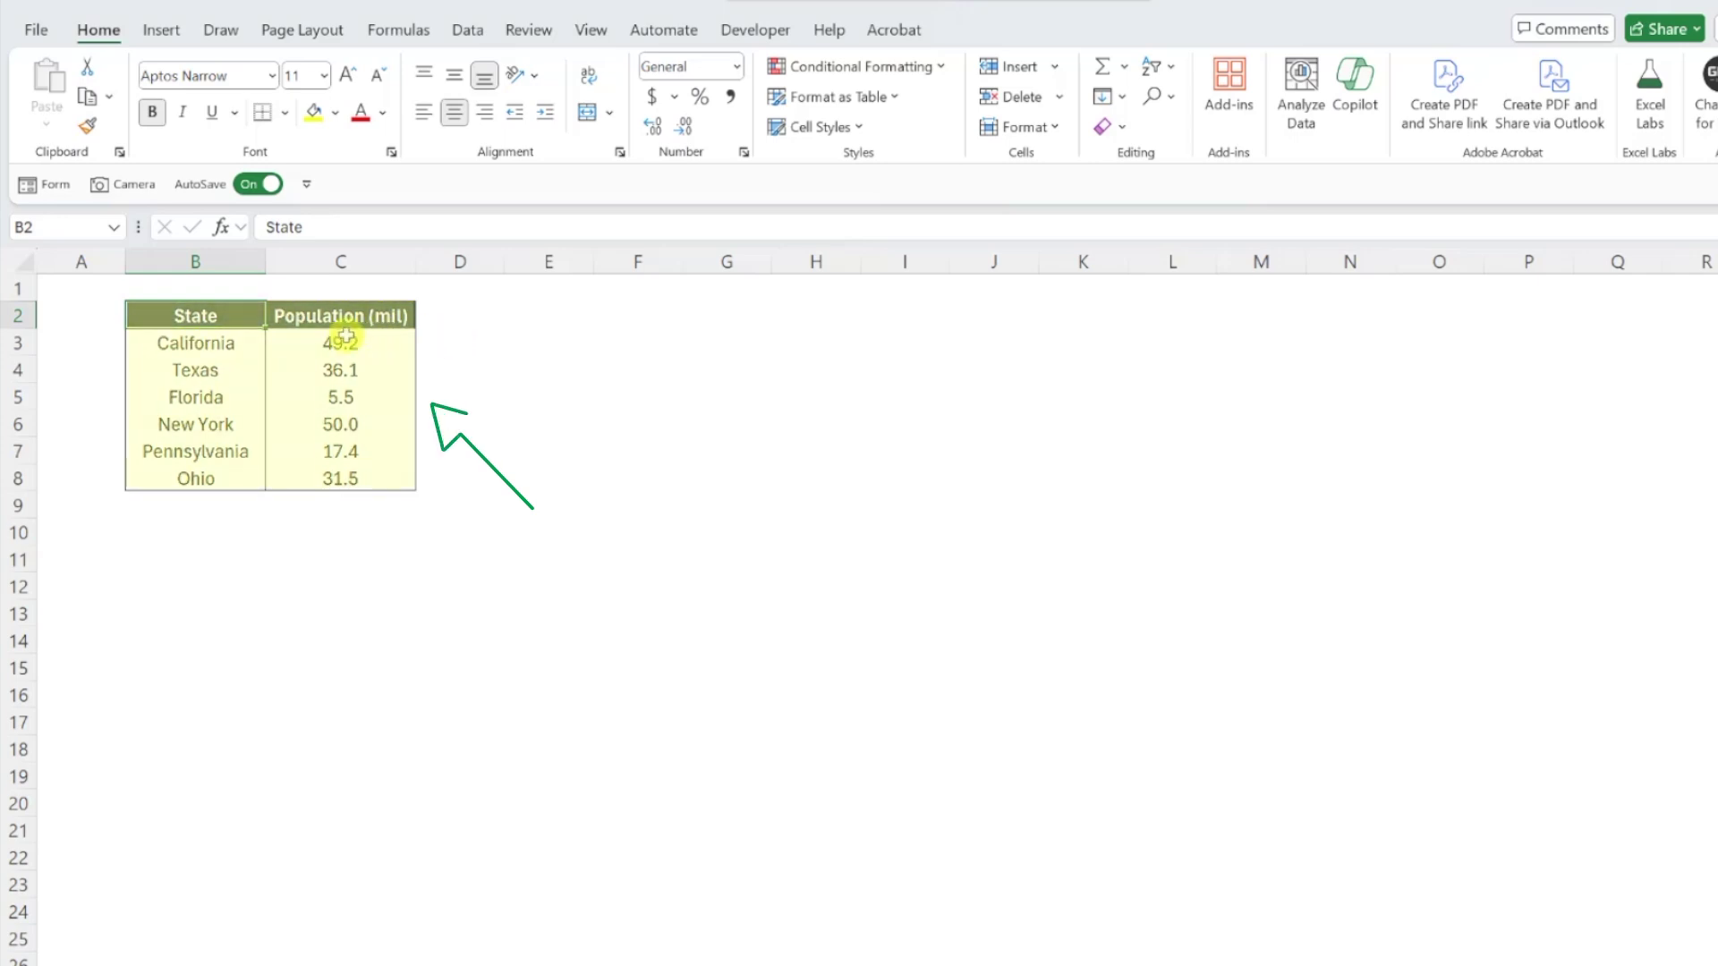
Insert a 2-D clustered bar chart from the state population data in B2:C8
left_click_drag(242, 317, 337, 482)
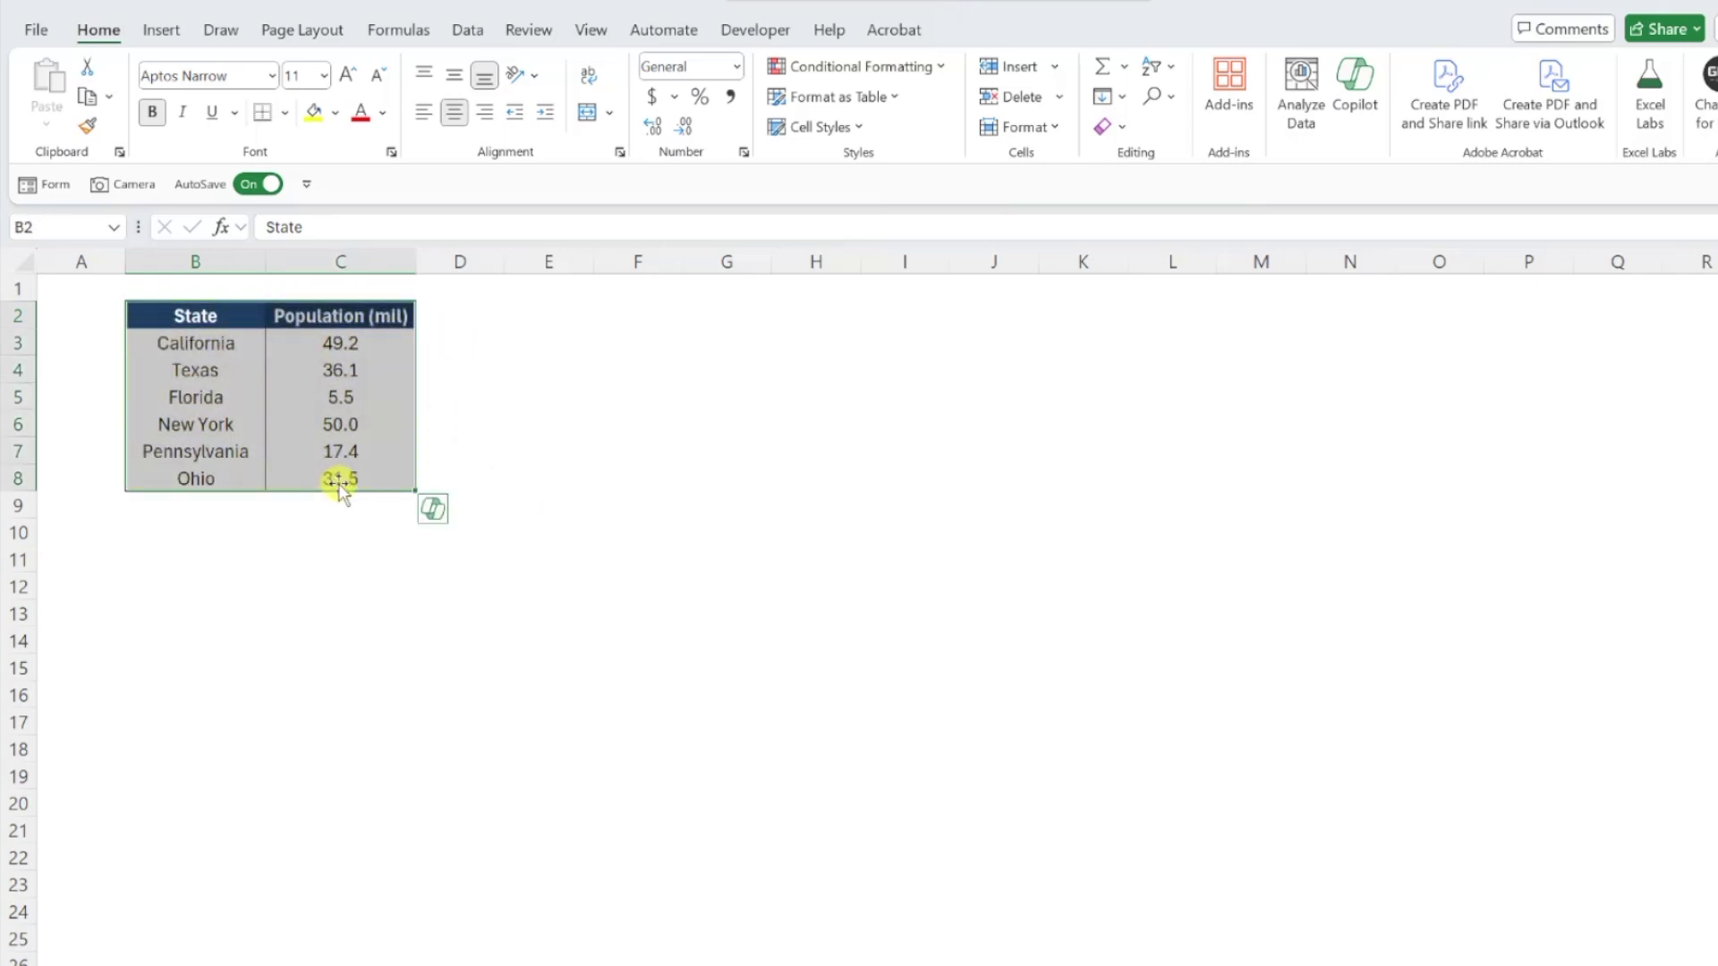
left_click(159, 32)
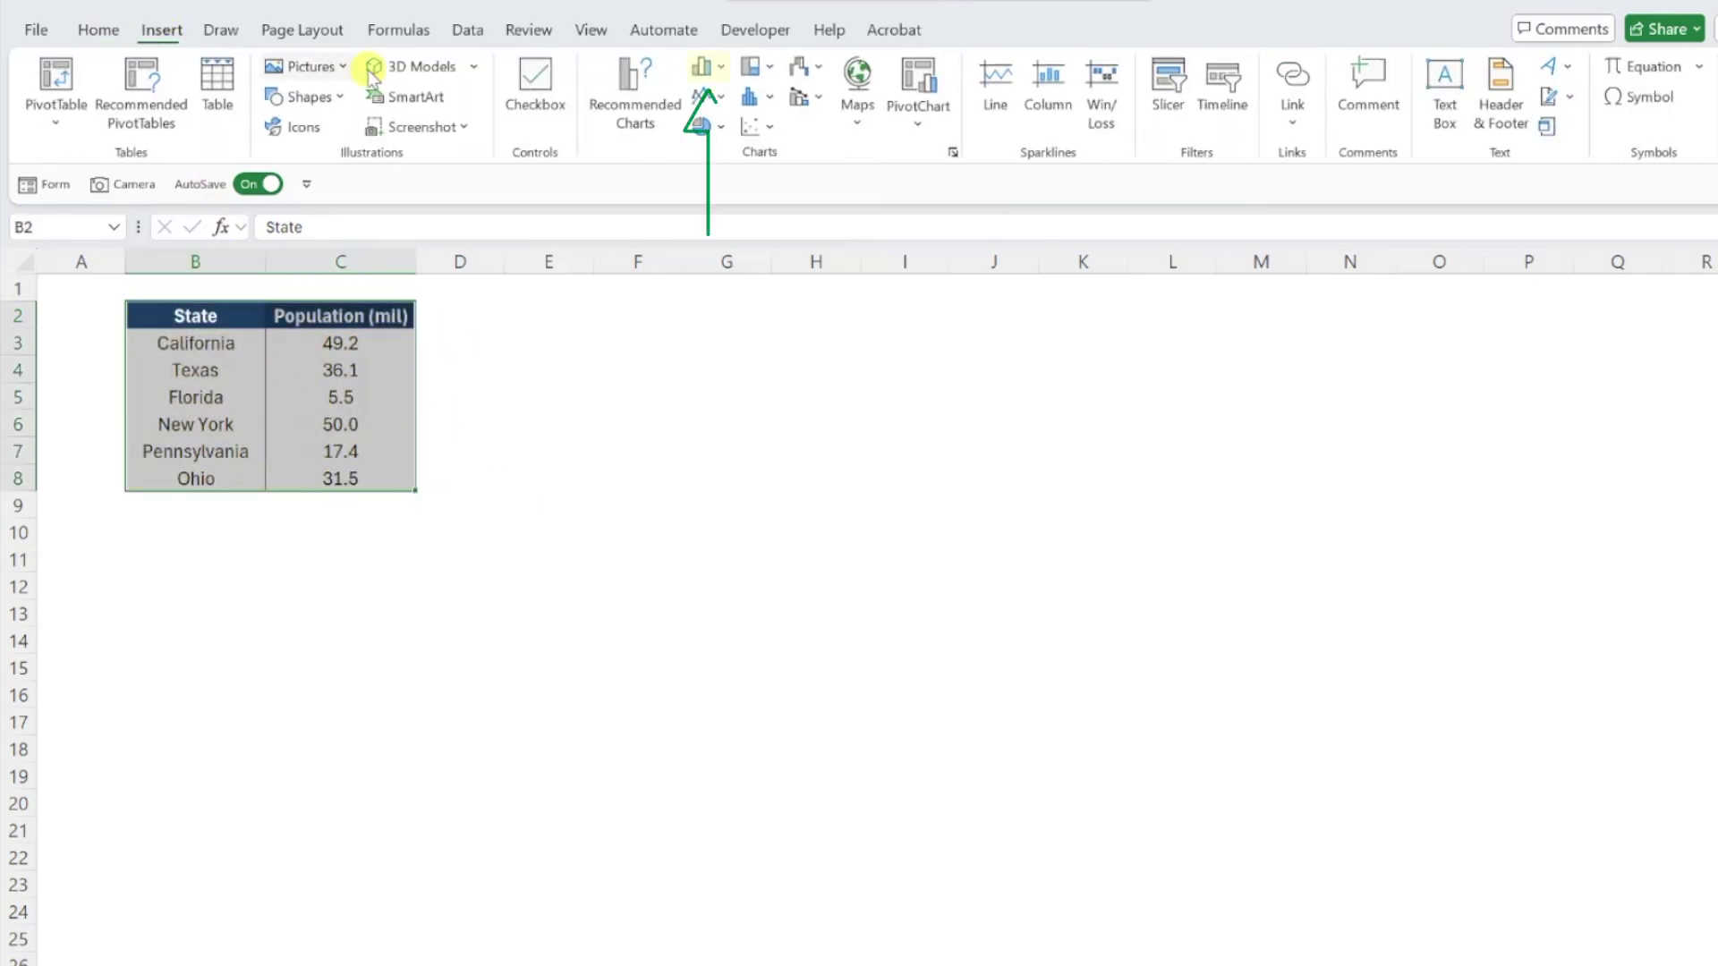
left_click(714, 70)
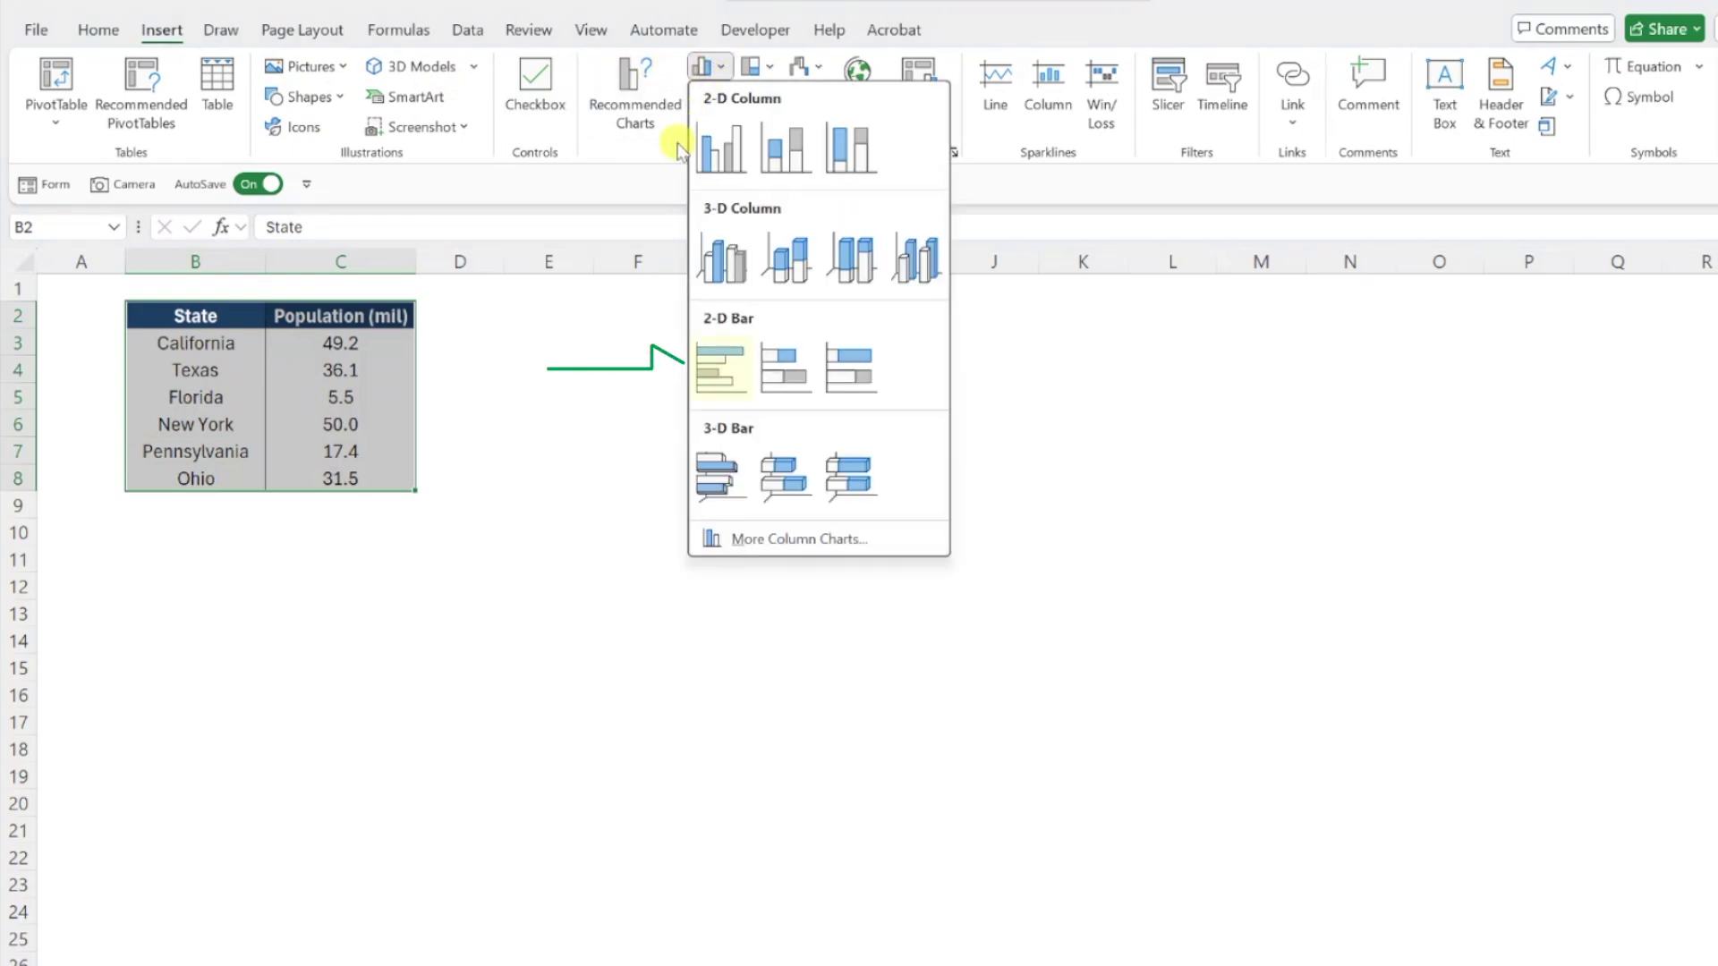
left_click(719, 365)
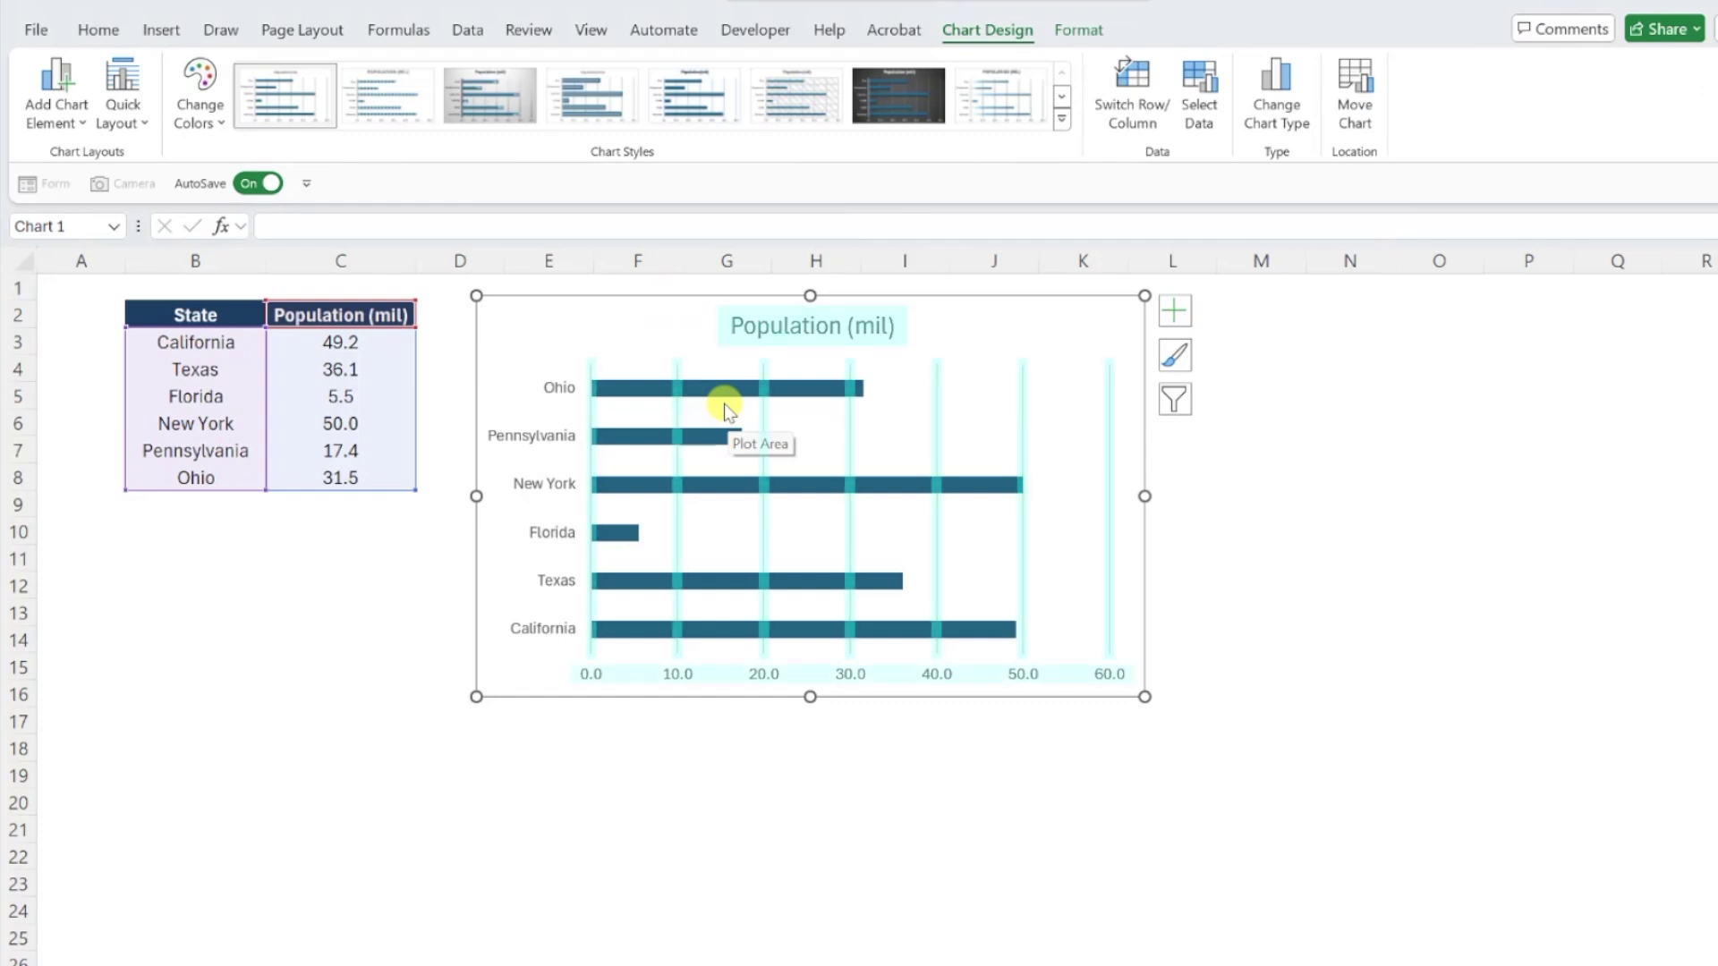
Delete the chart title, the vertical gridlines and the horizontal value axis labels
left_click(744, 325)
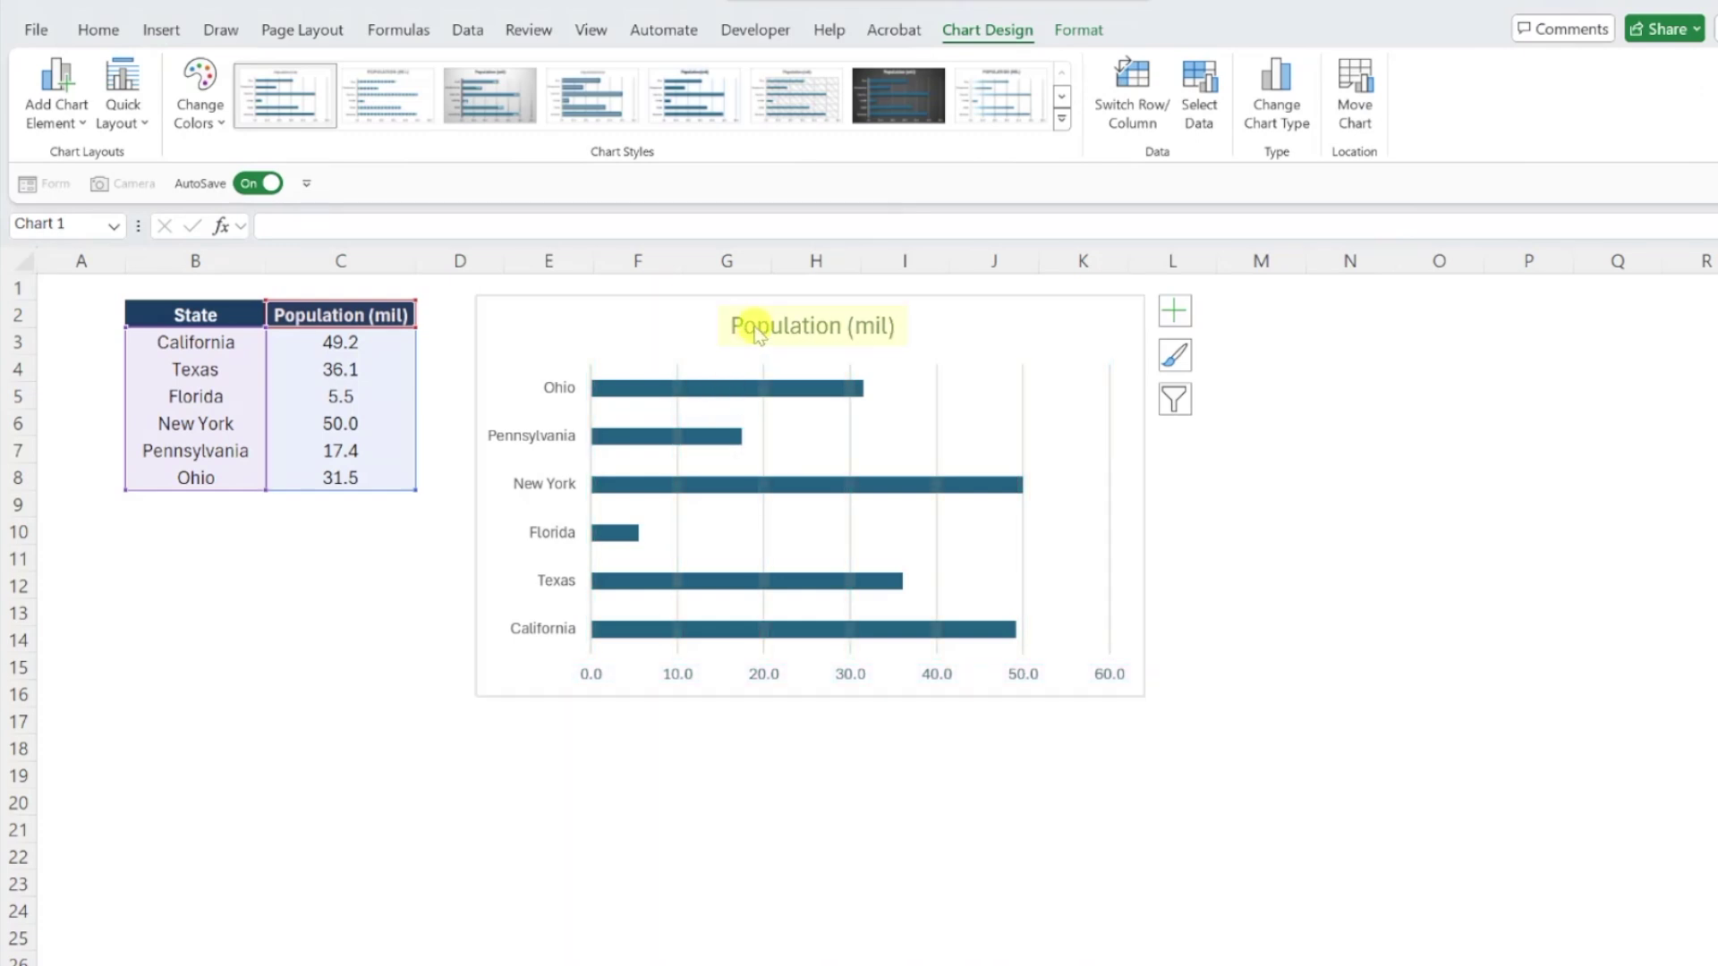
key("Delete")
left_click(763, 402)
key("Delete")
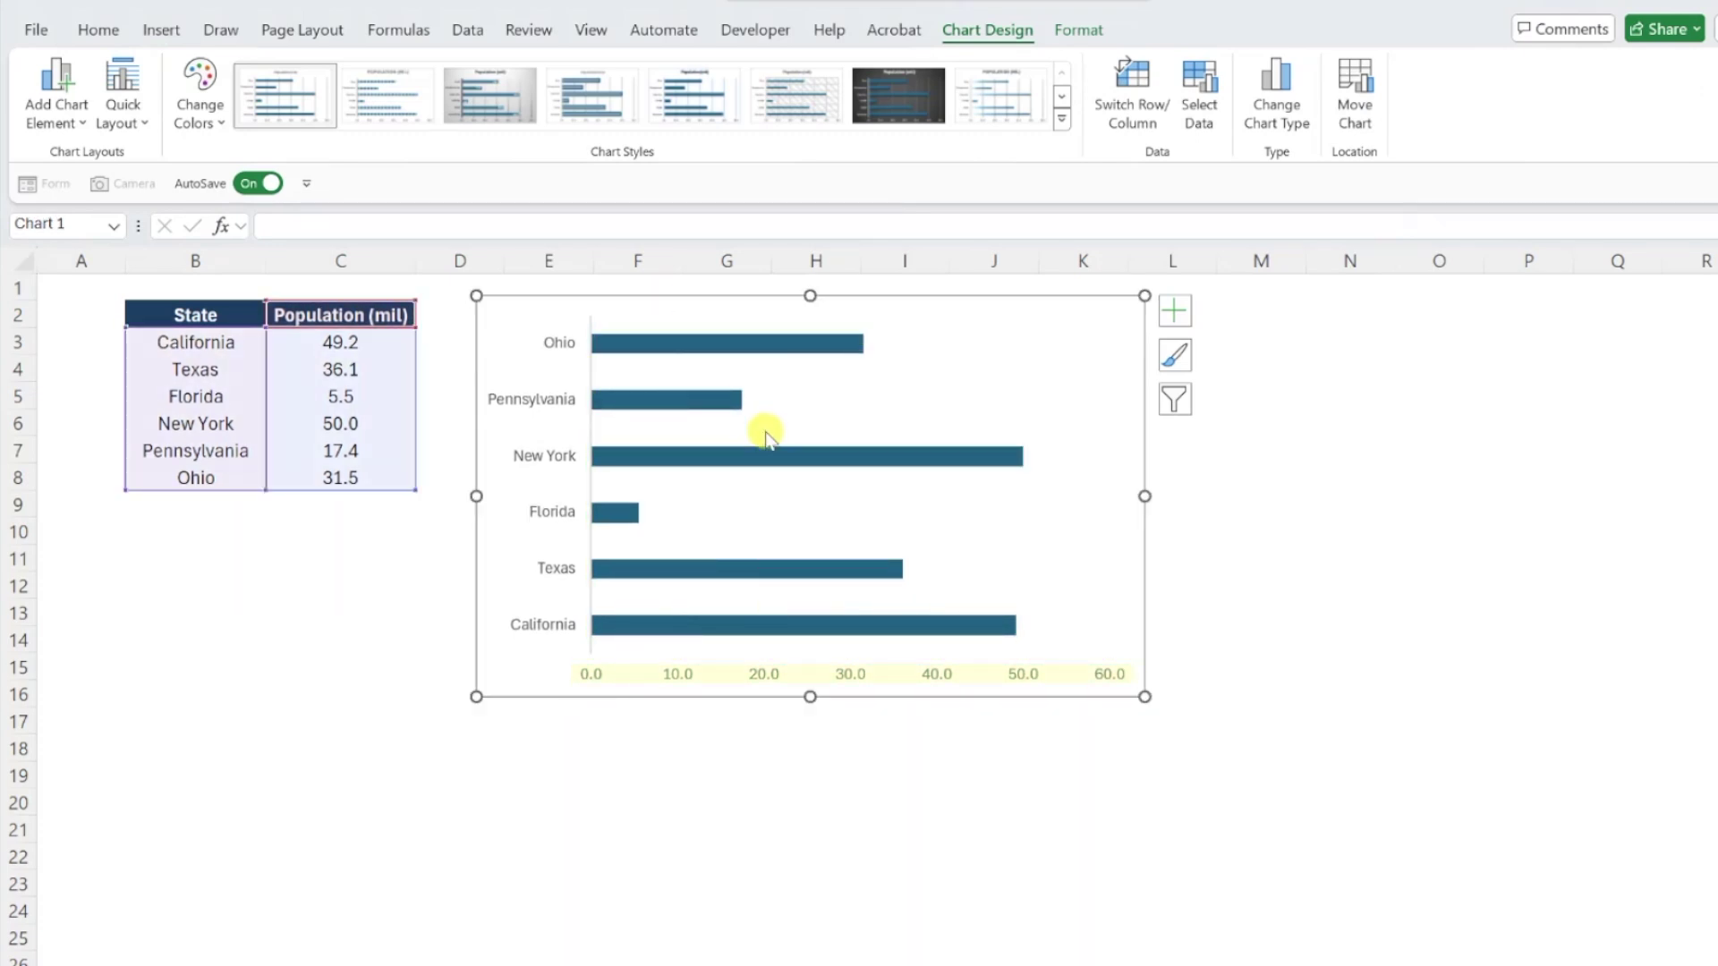
left_click(777, 672)
key("Delete")
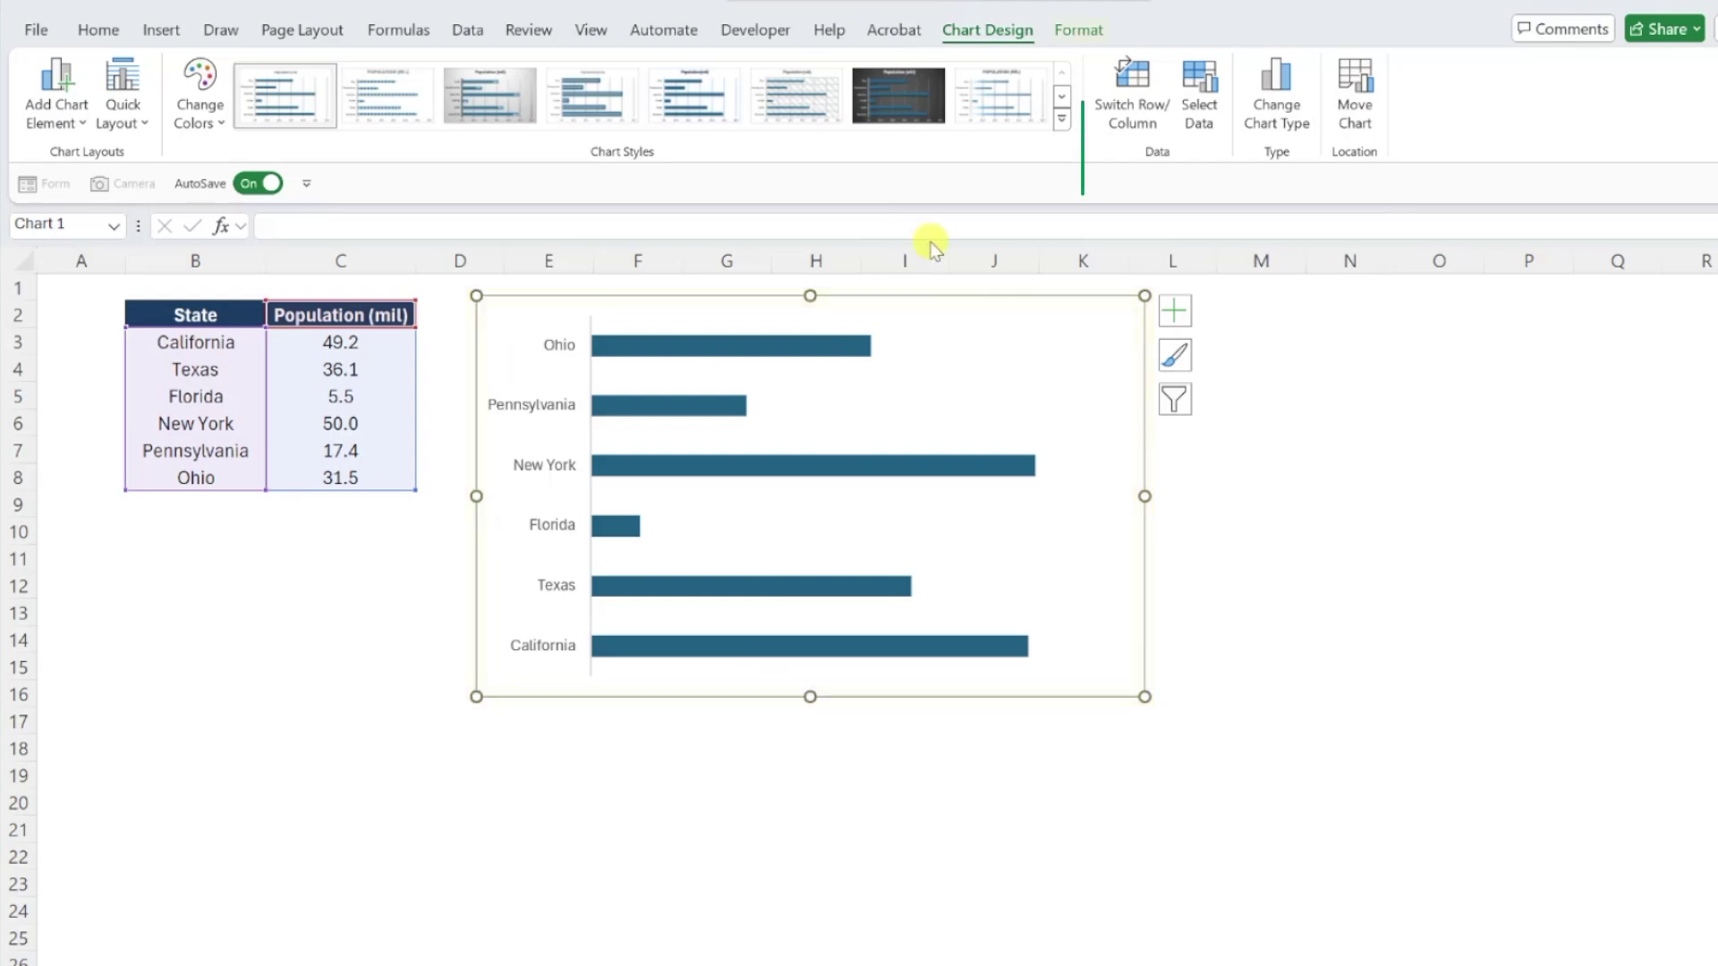
Set the chart's shape outline to No Outline to remove its border
left_click(1077, 30)
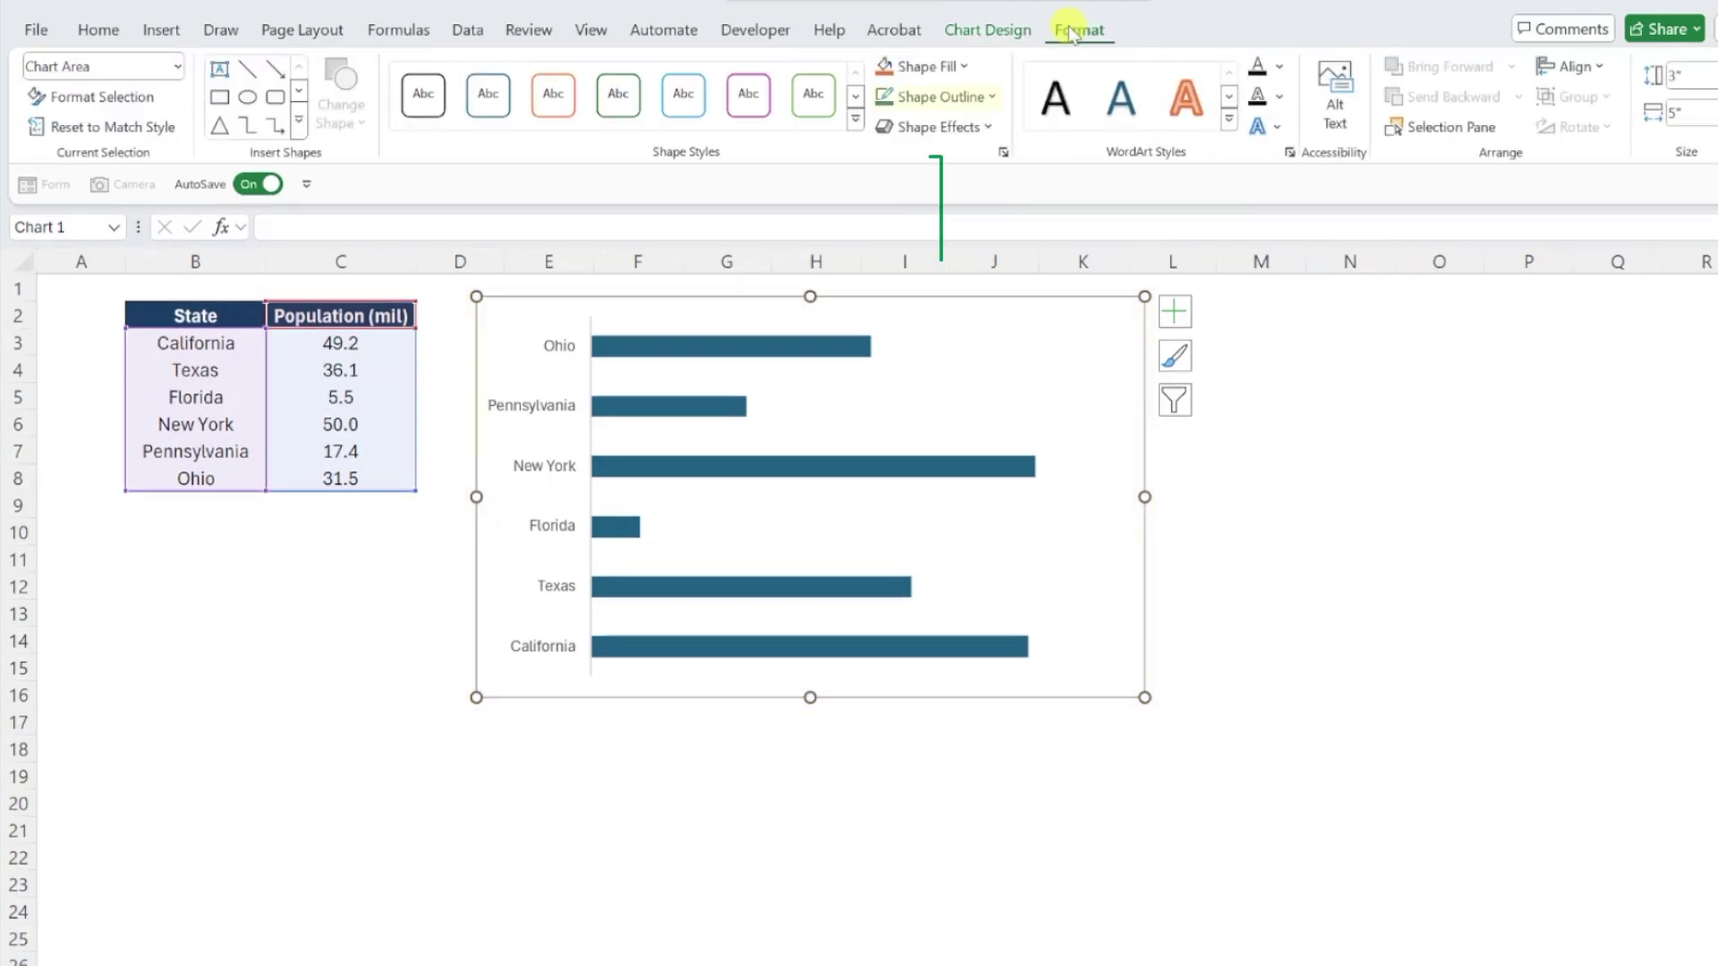
left_click(980, 108)
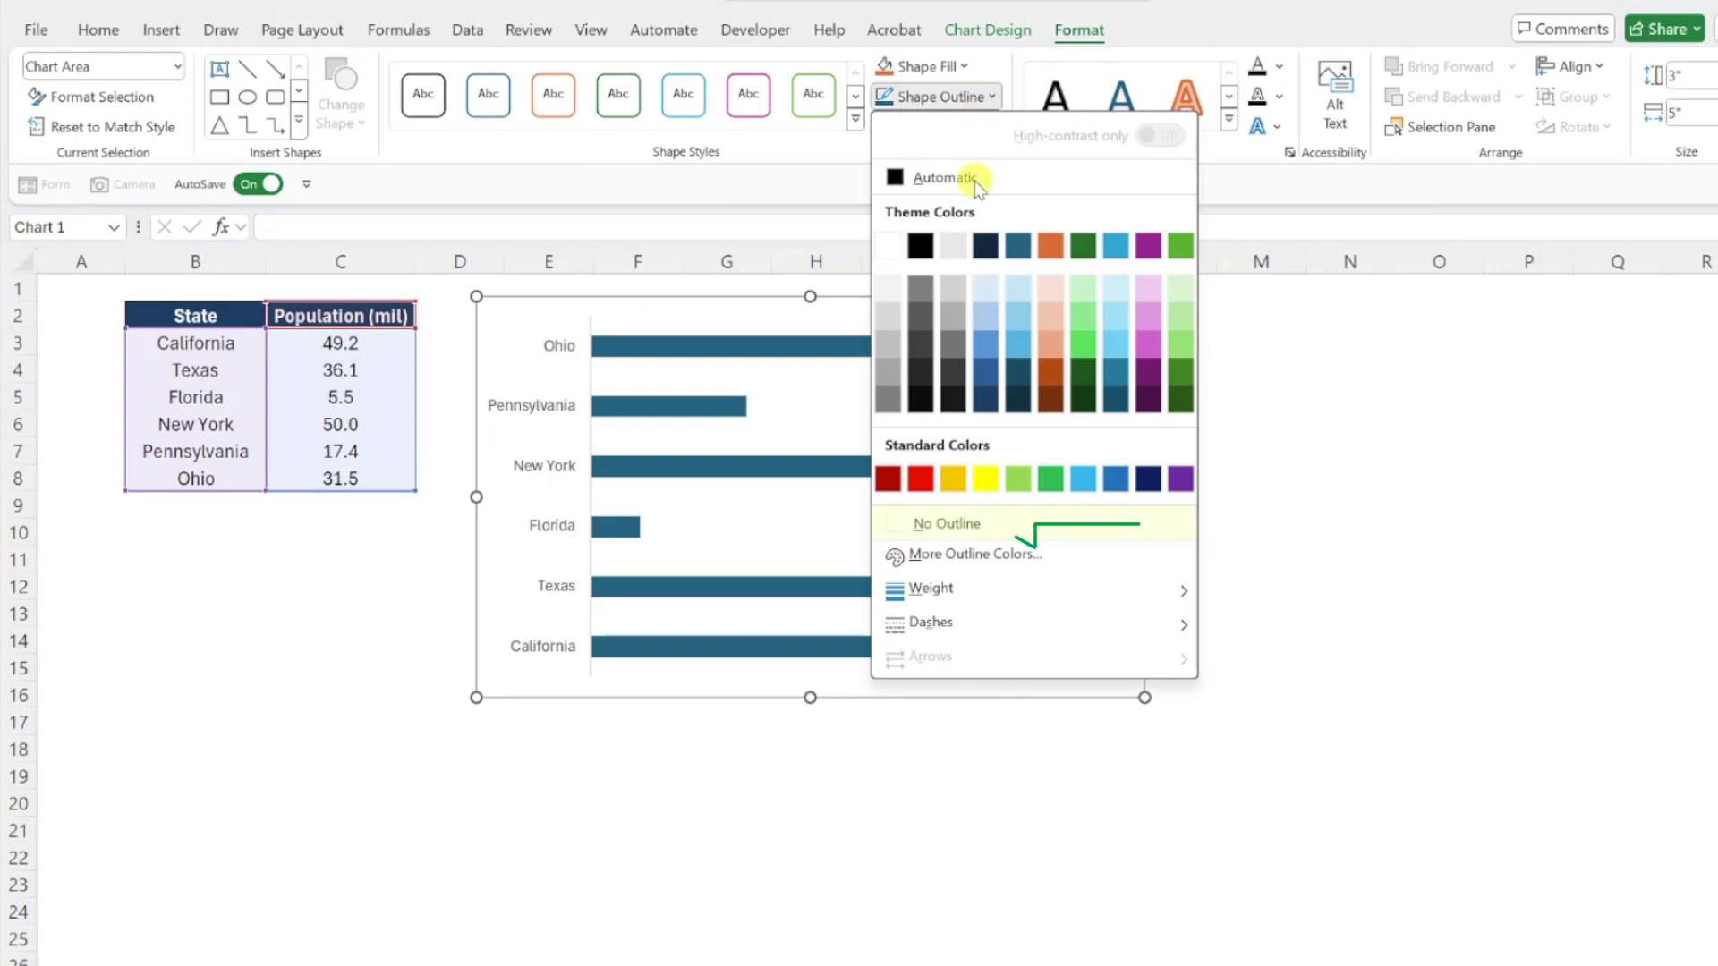
left_click(924, 525)
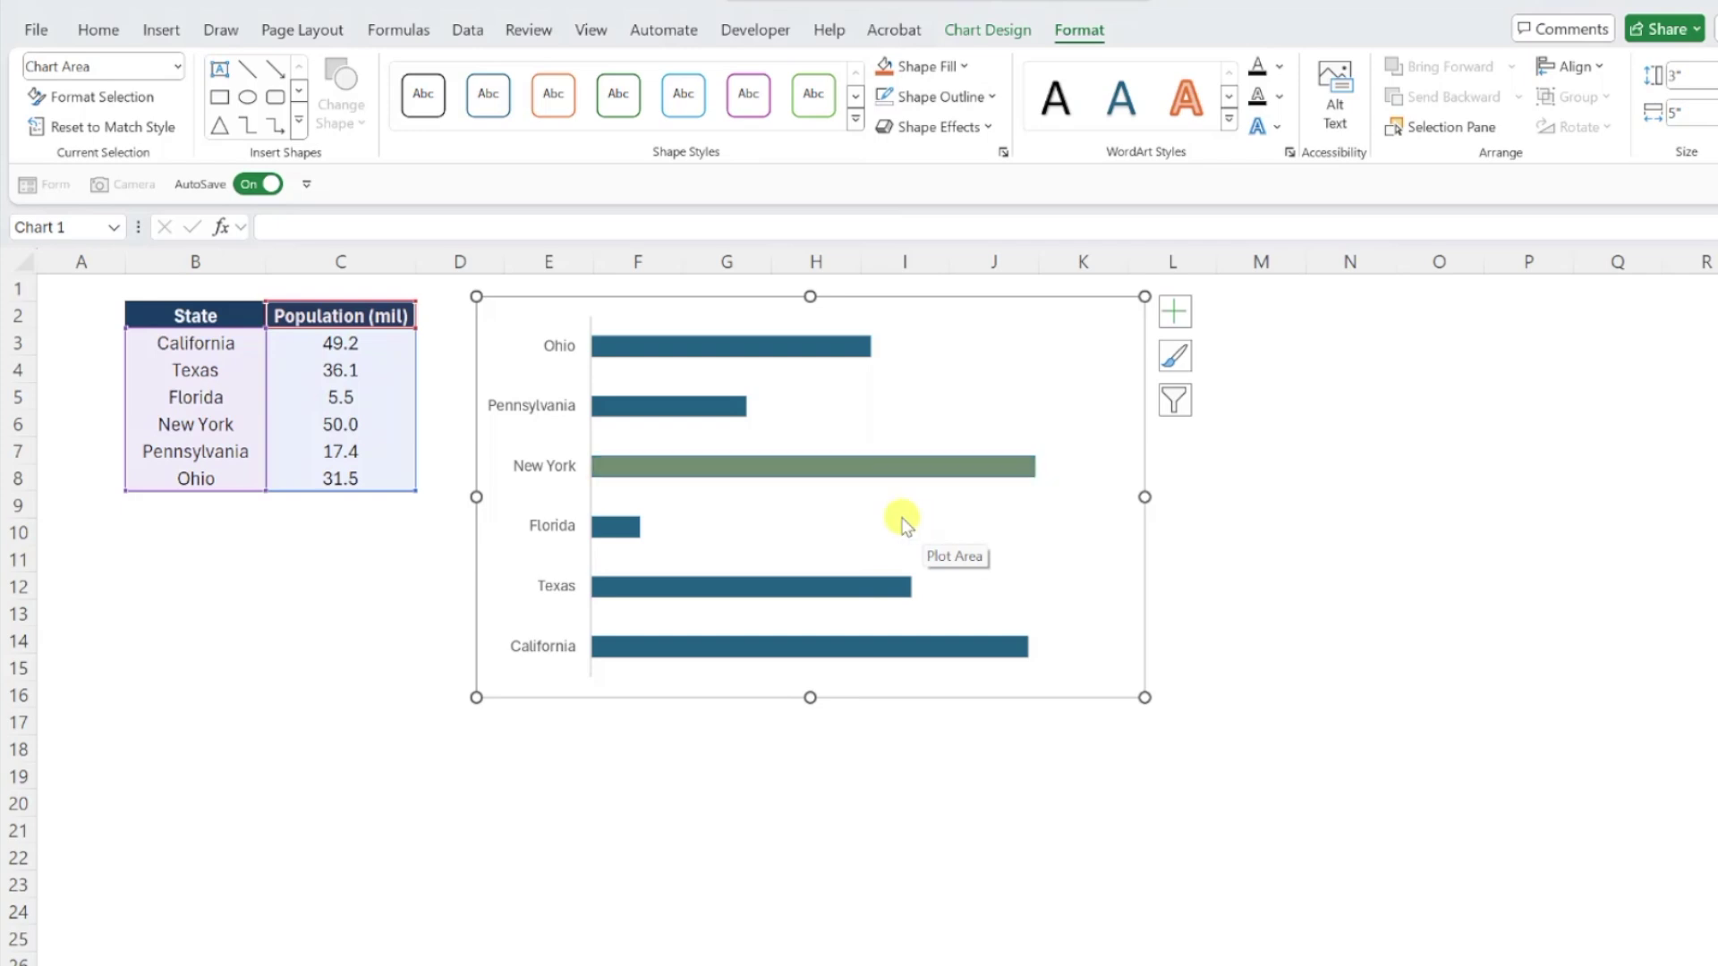
Set the population series Gap Width to 50% in Format Data Series
right_click(815, 464)
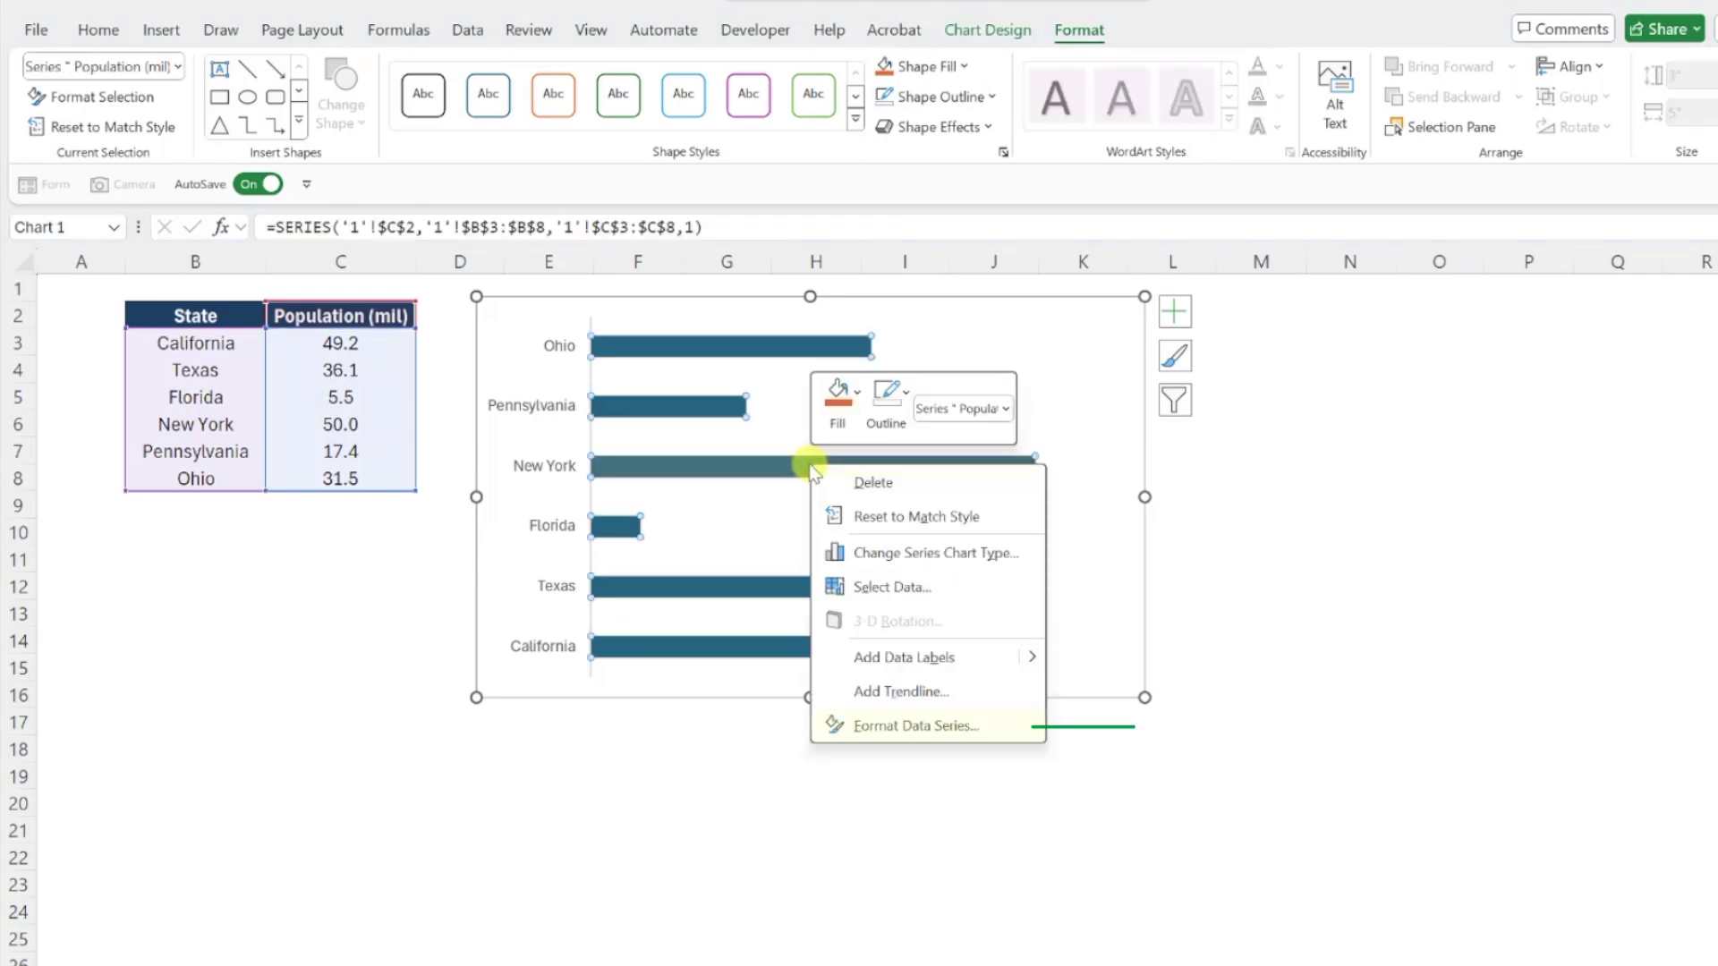
left_click(860, 725)
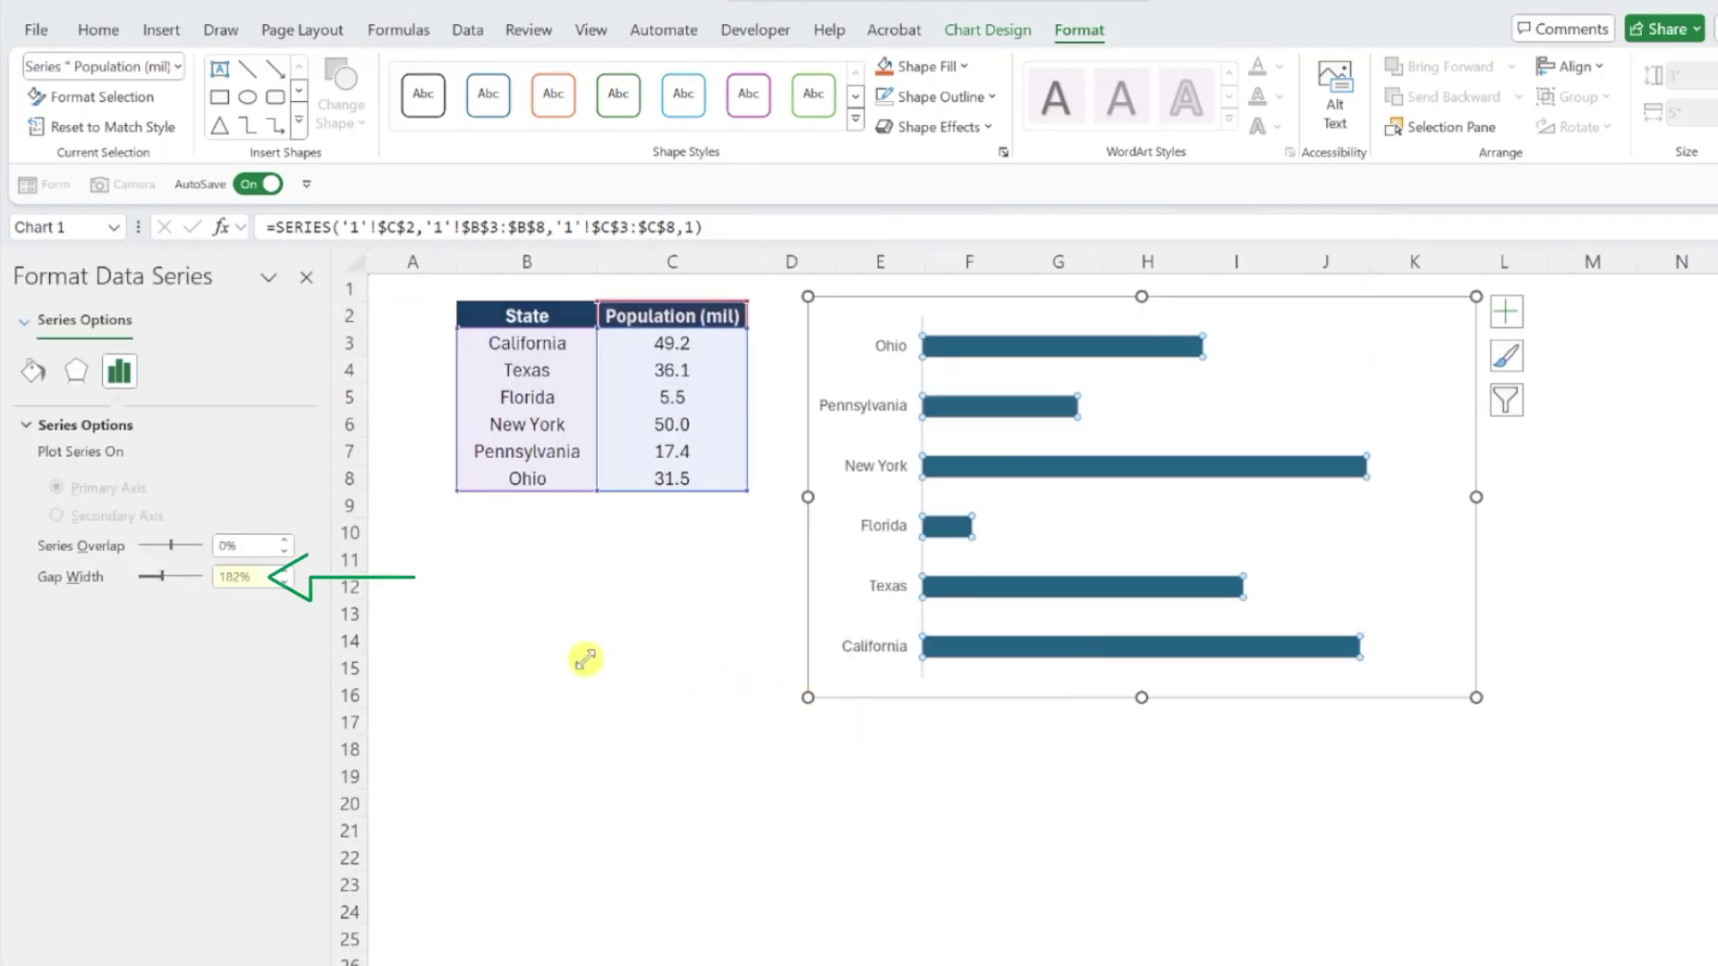
left_click_drag(275, 578, 189, 585)
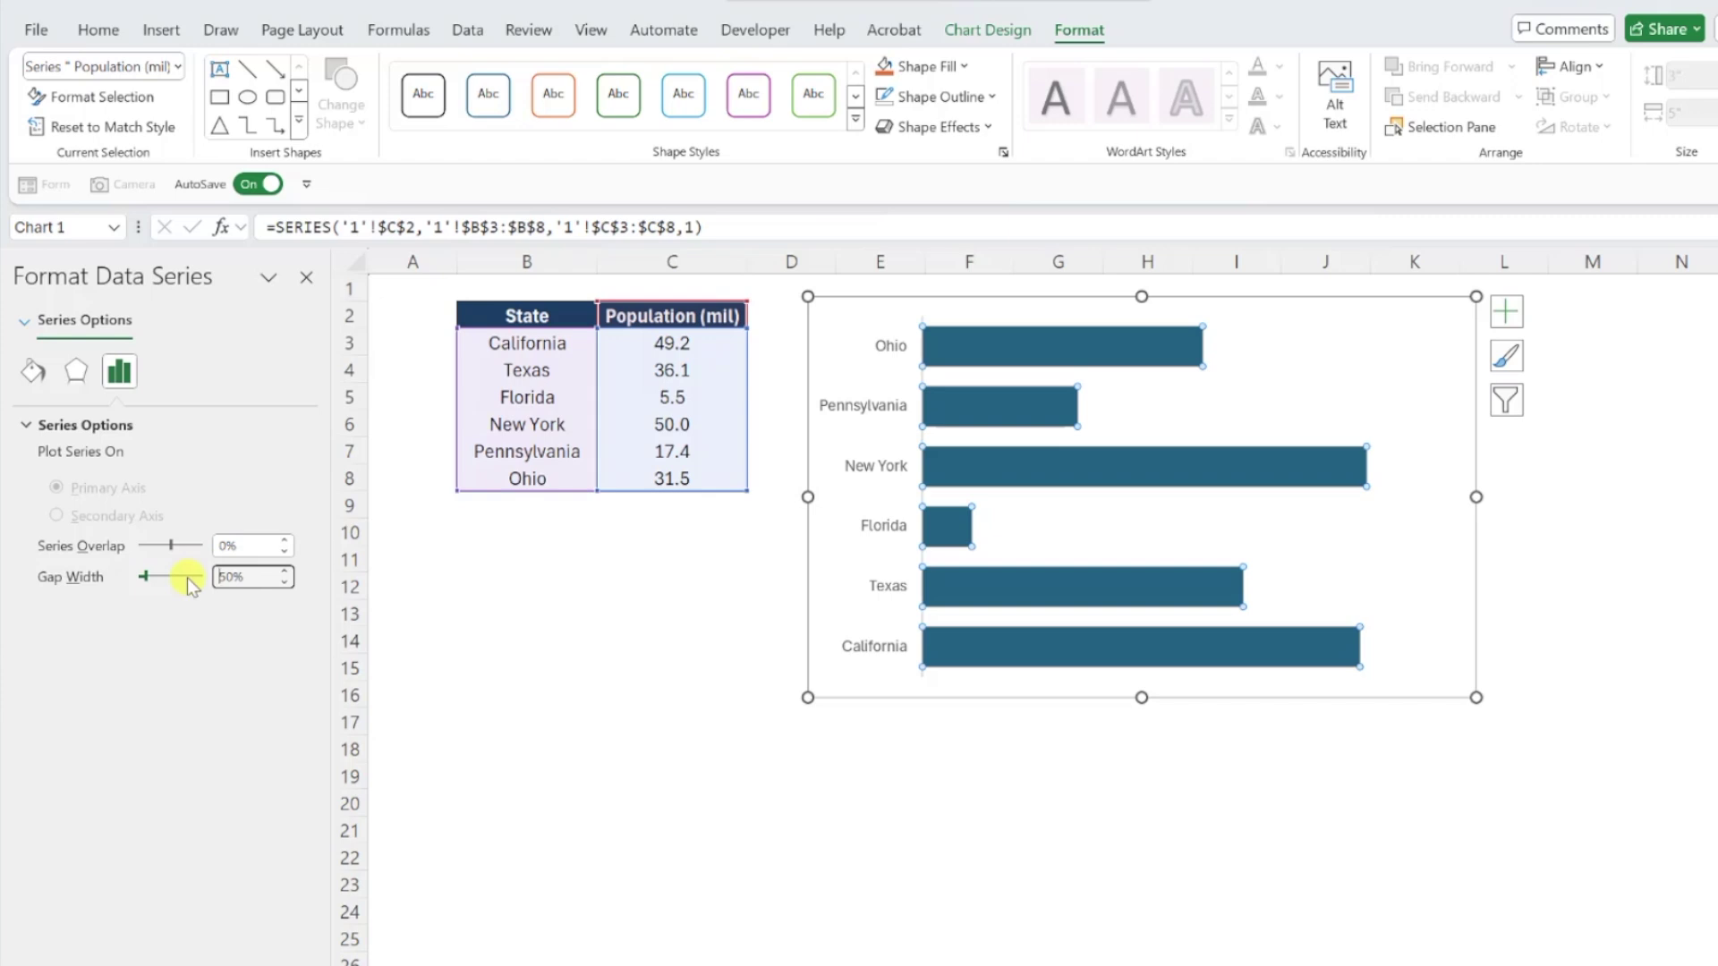
Give the bars a Picture or texture fill and bring up the Insert Pictures sources
left_click(32, 373)
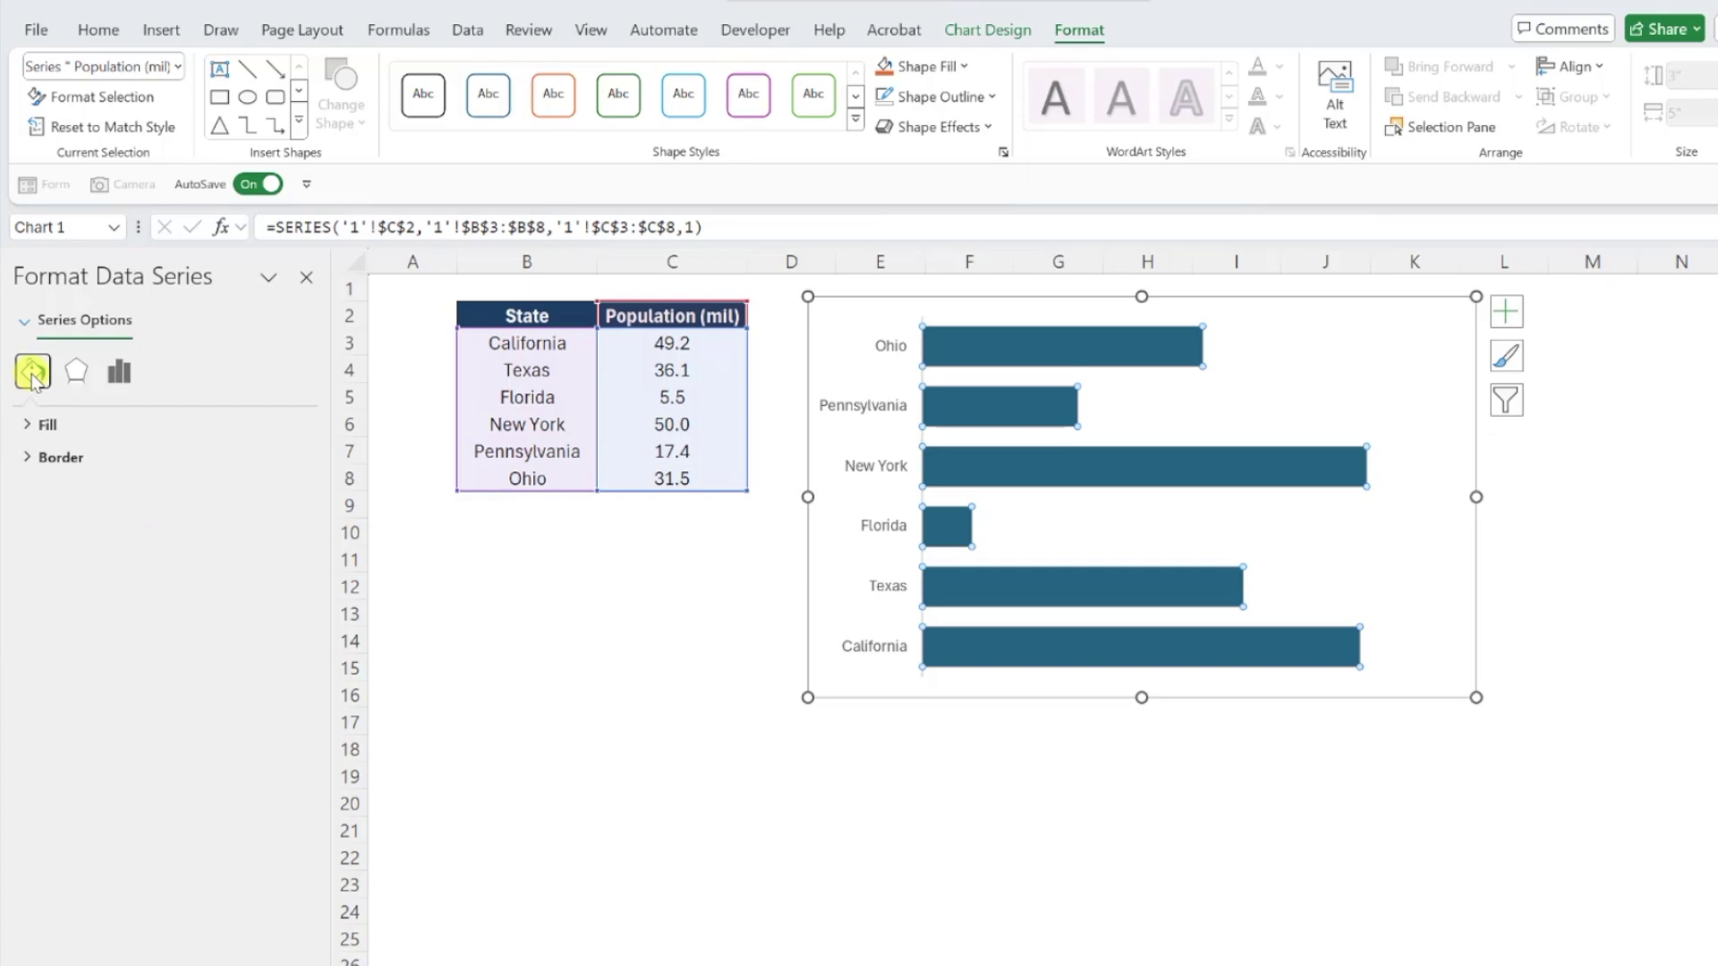
left_click(30, 420)
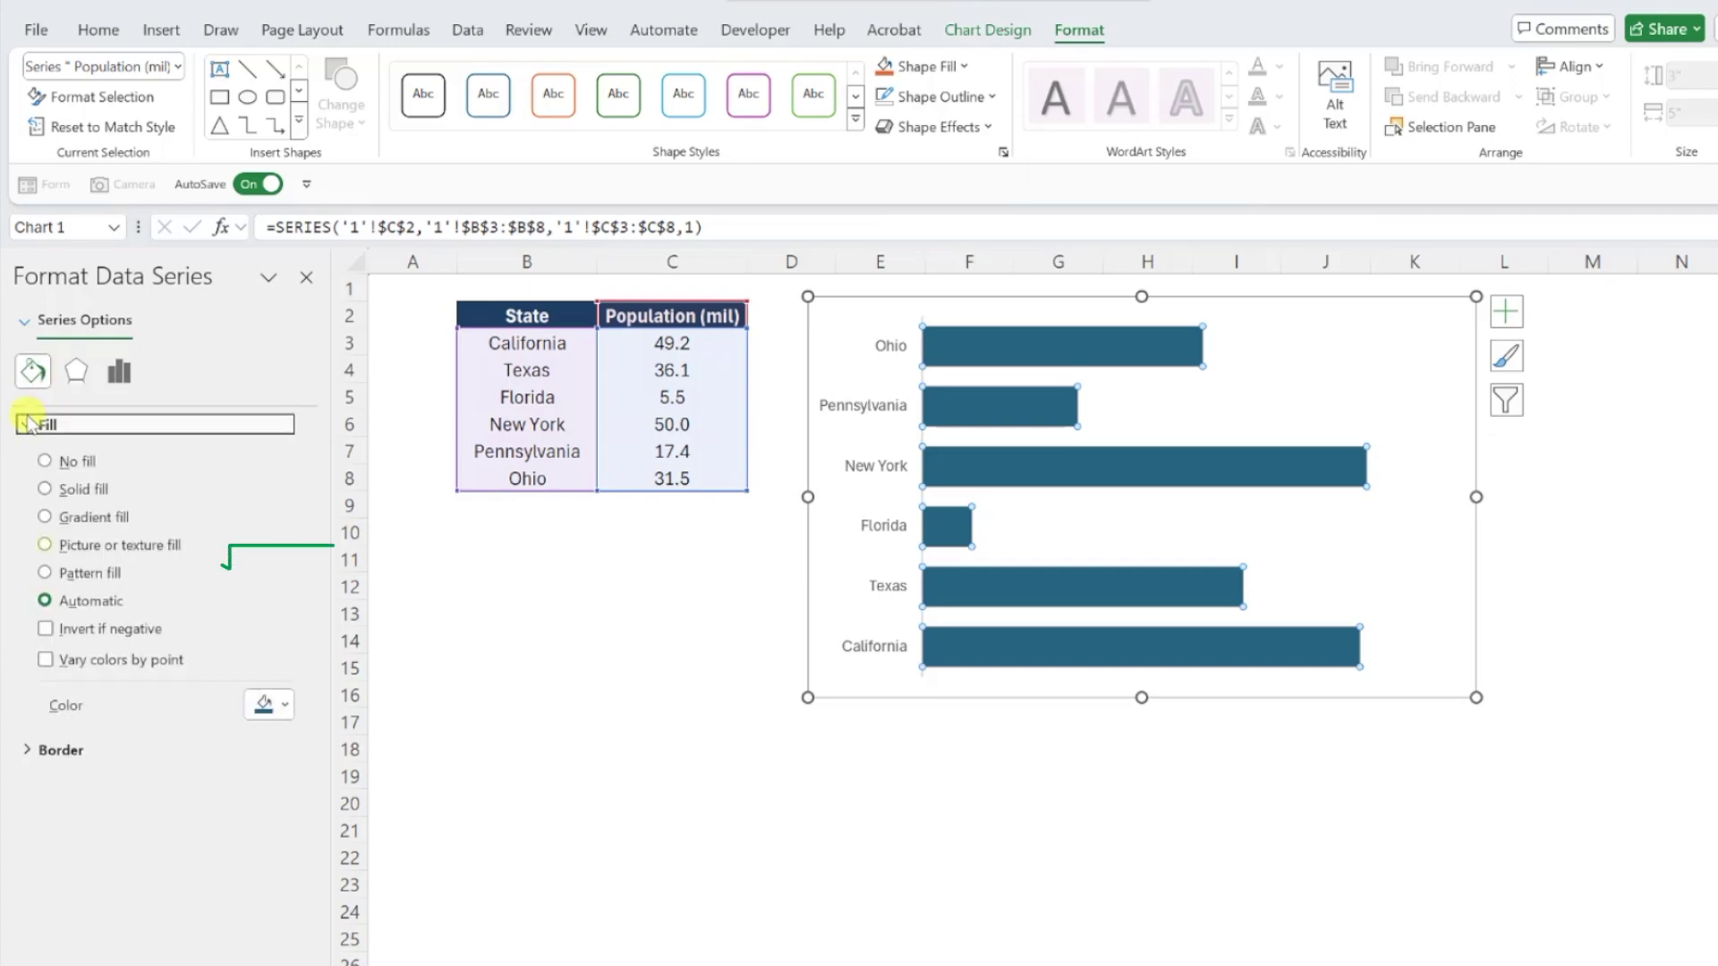
left_click(45, 544)
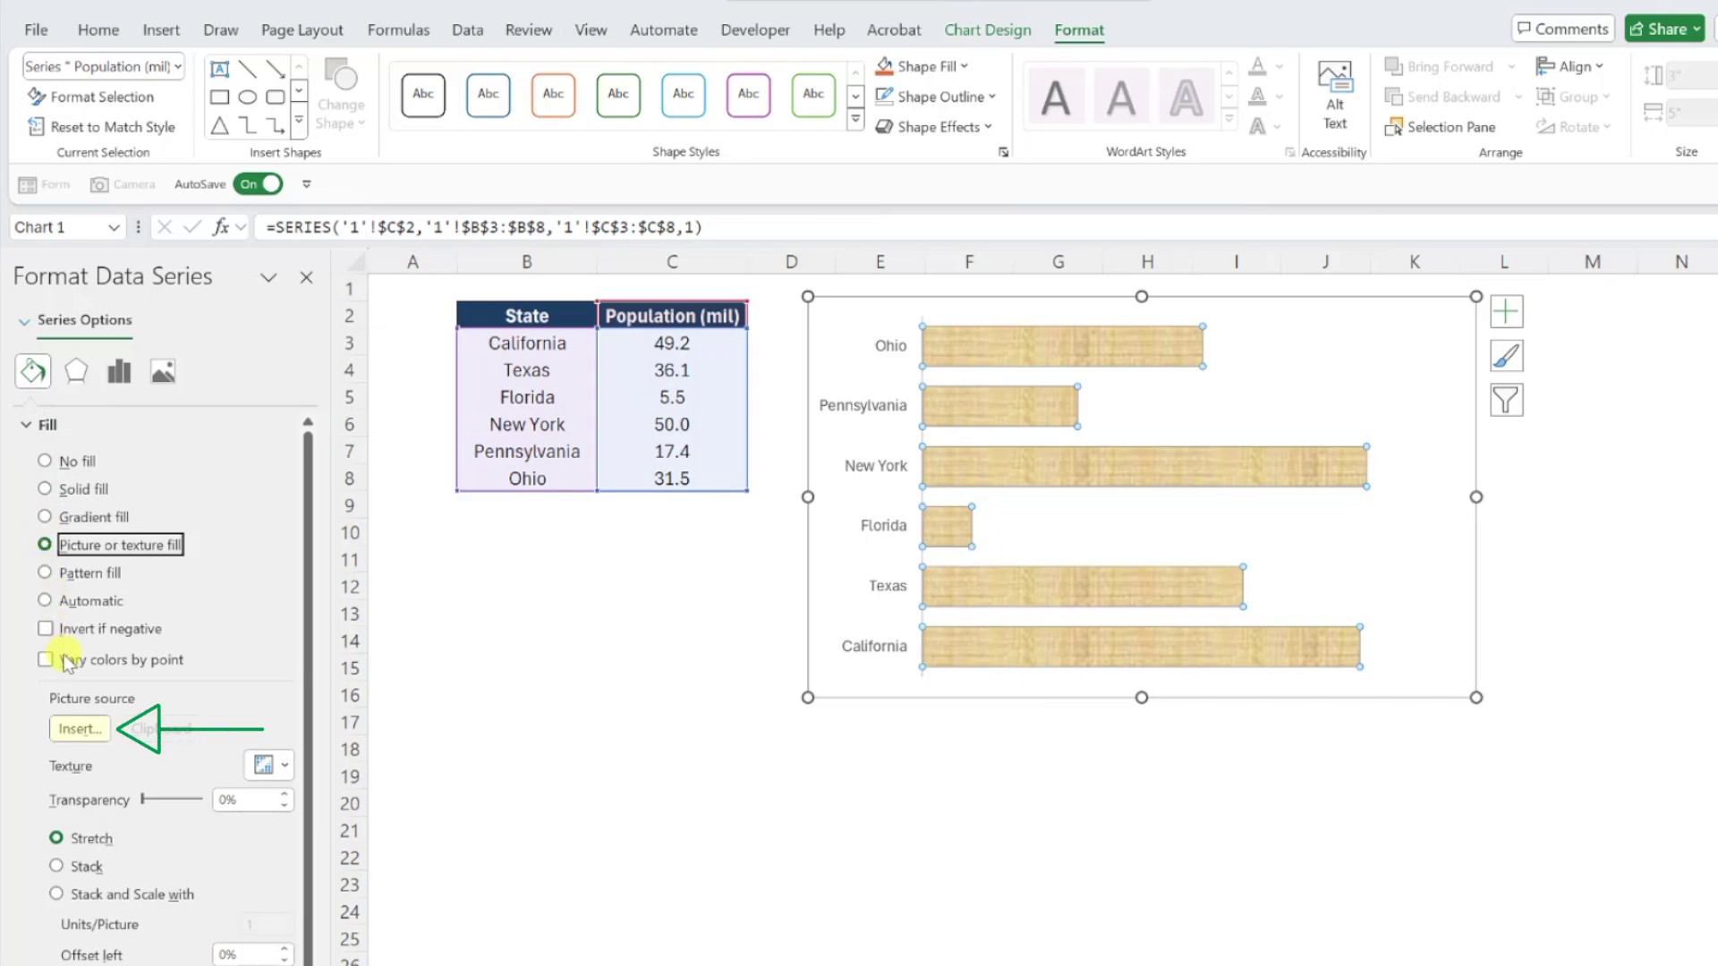
left_click(76, 729)
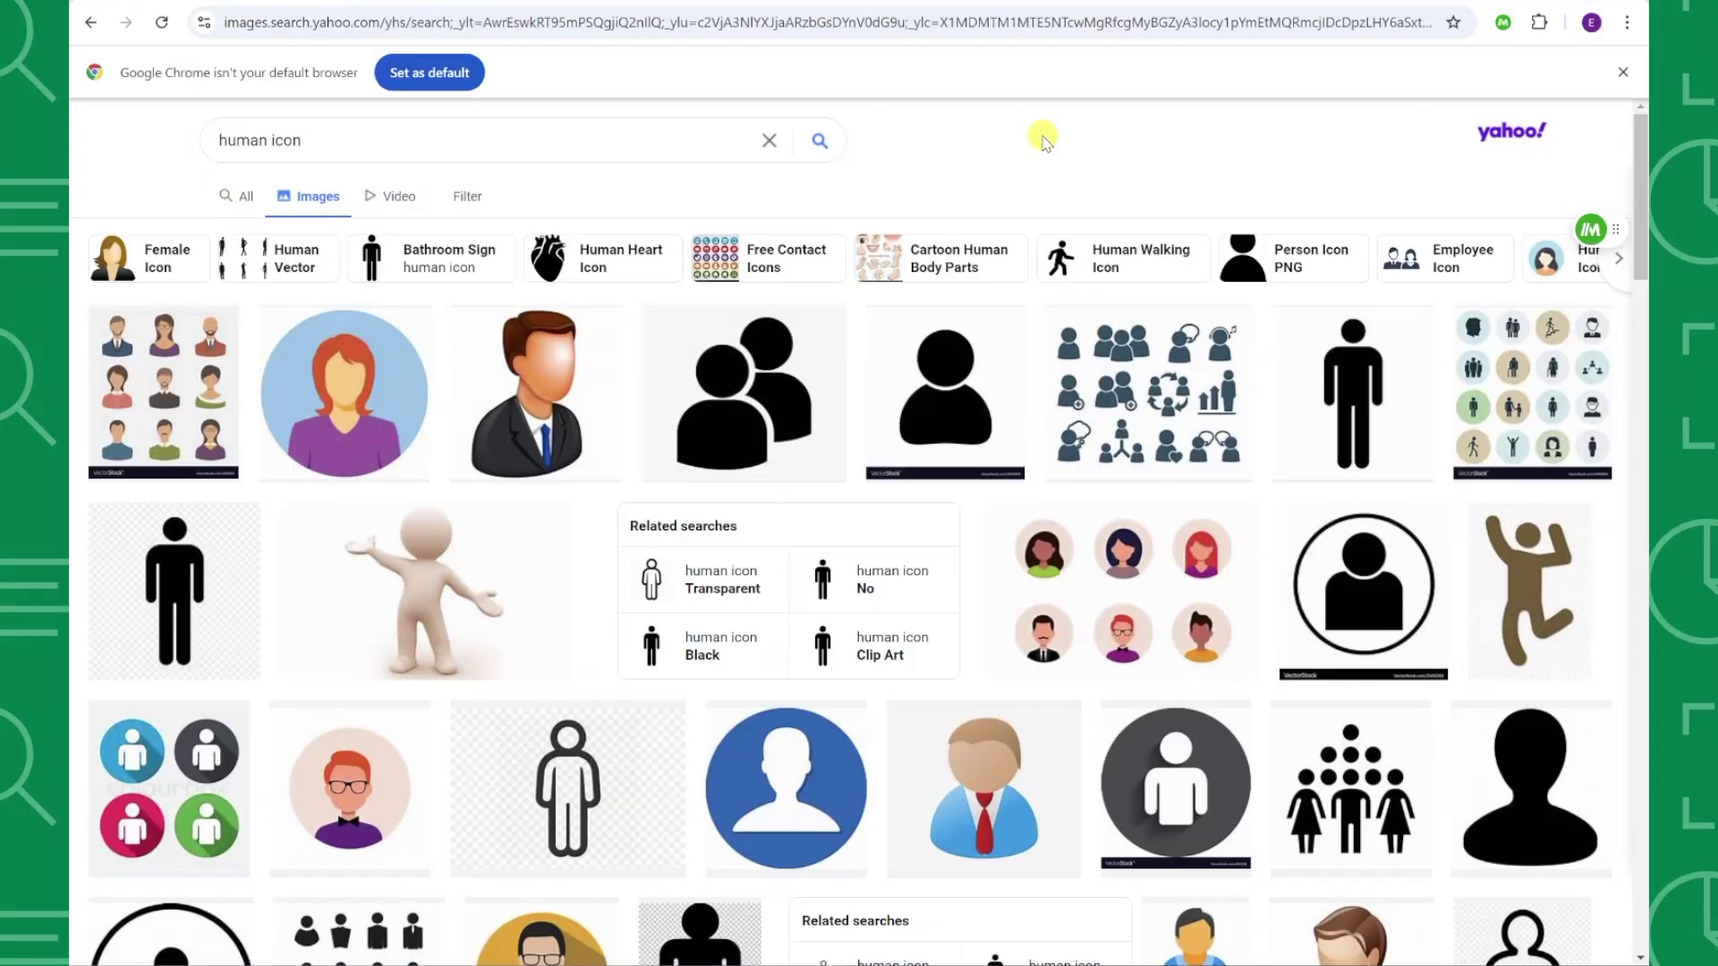
Save the black standing-person icon from the 'human icon' image results
right_click(1306, 342)
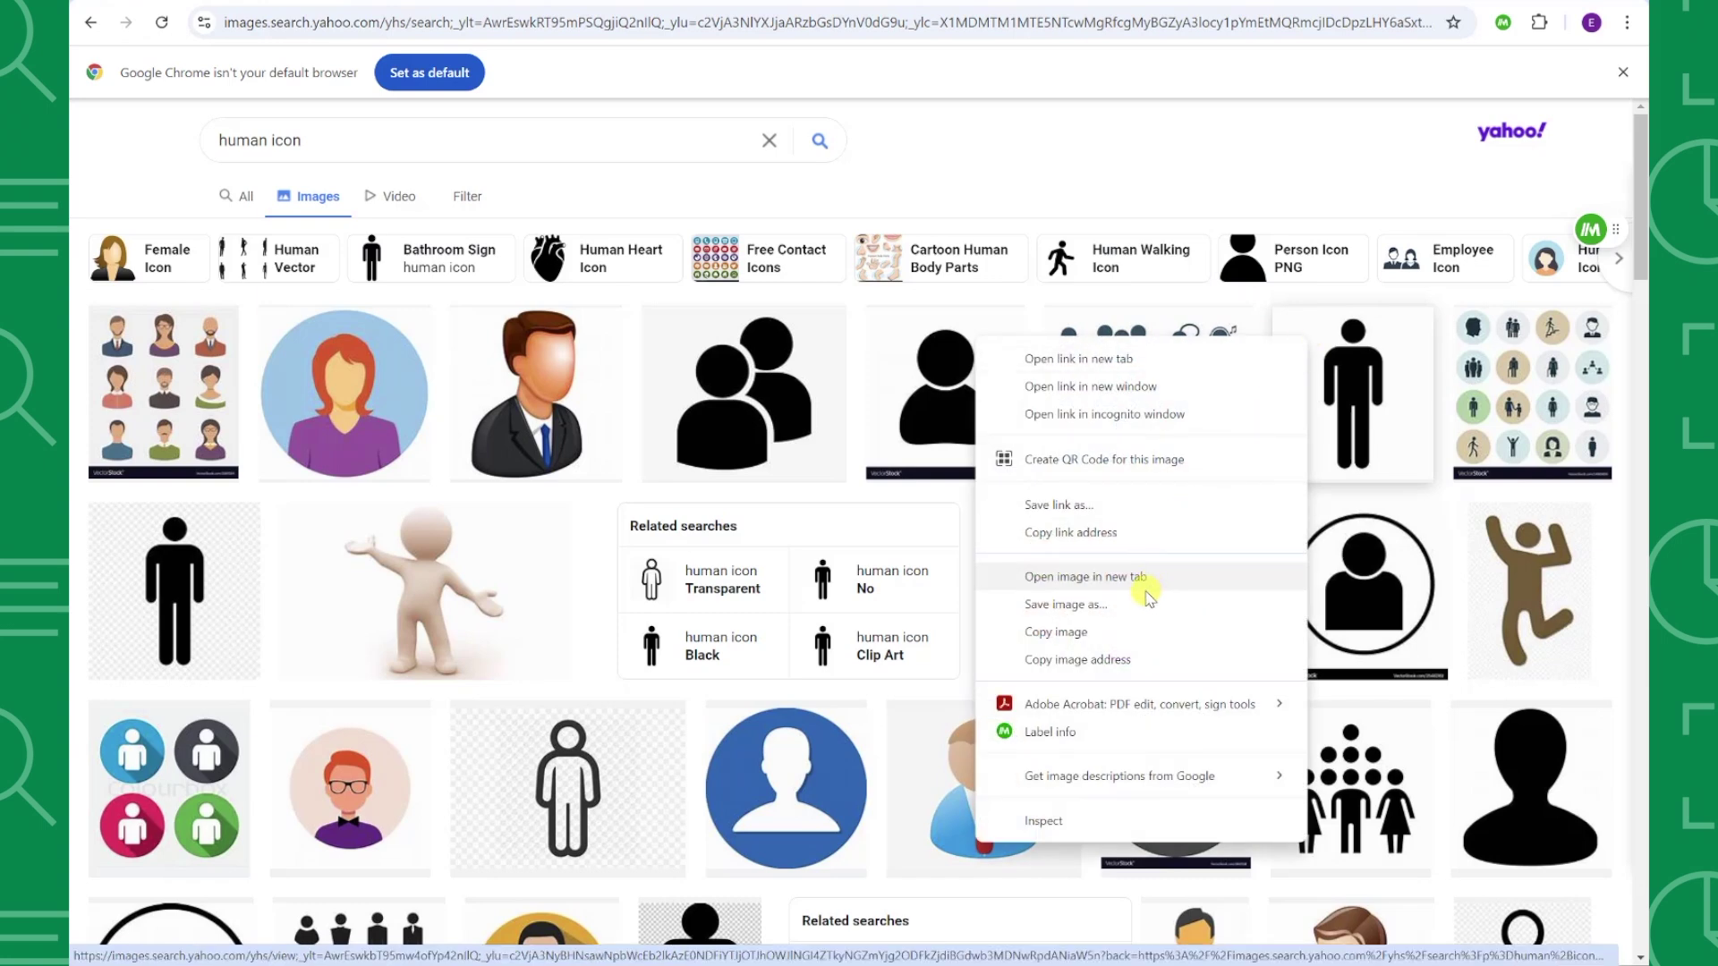
left_click(1114, 604)
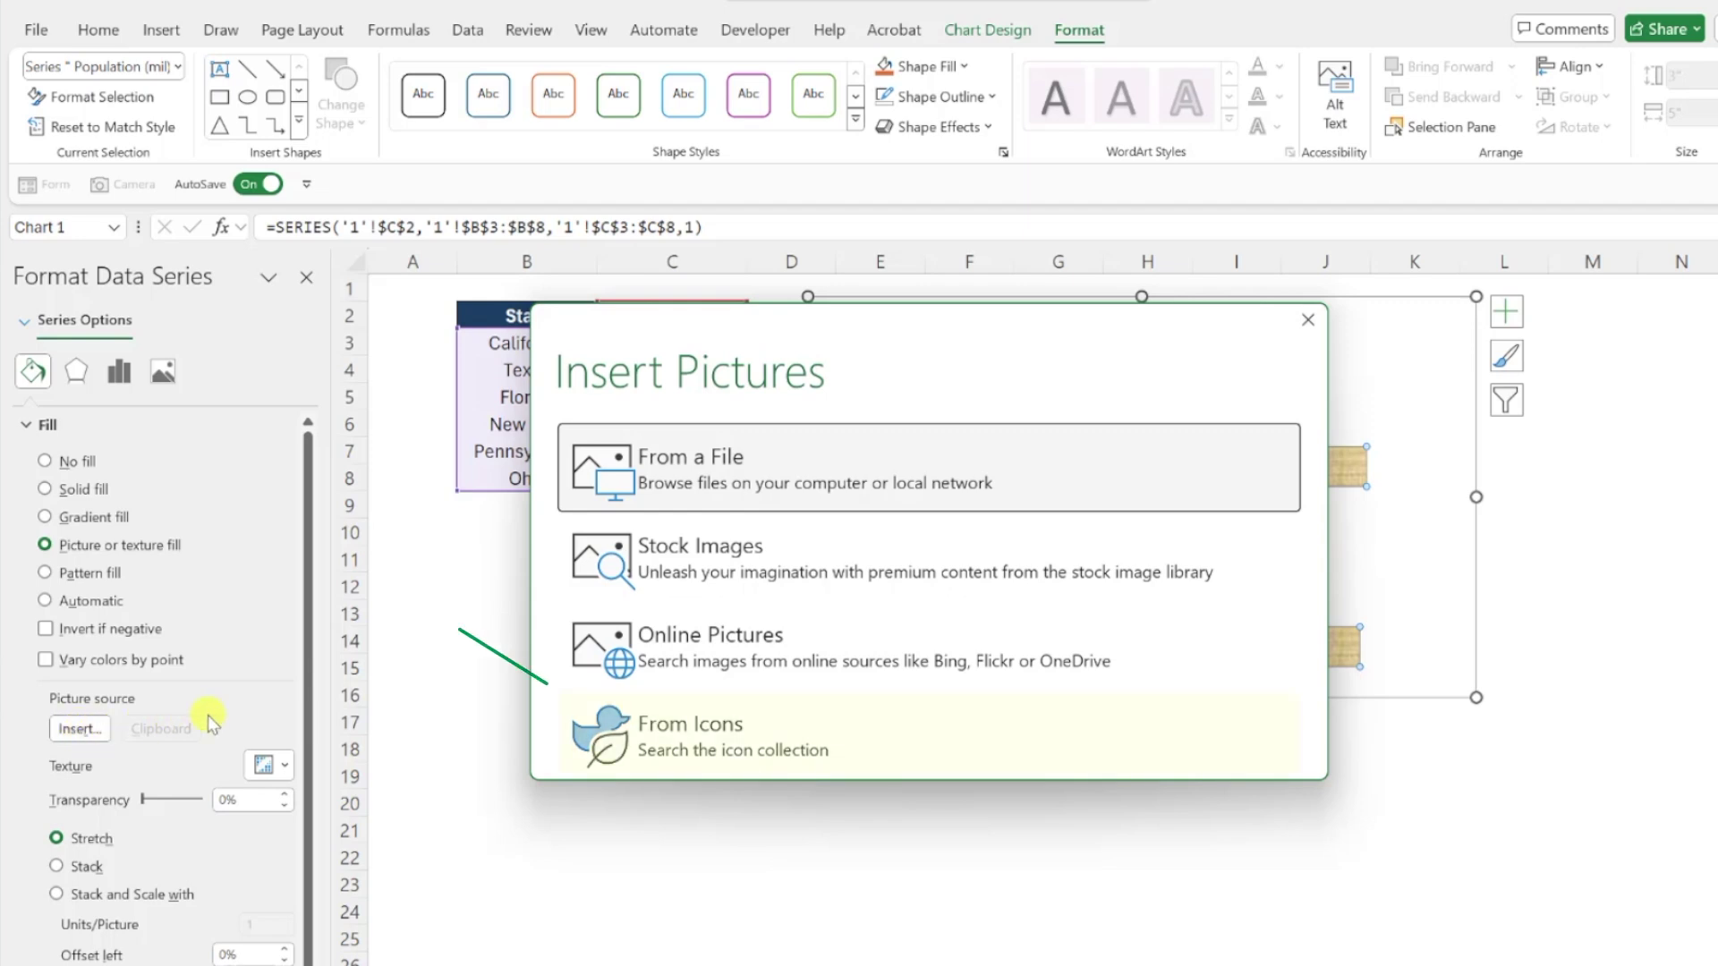
Fill the bars with the saved 'person' image chosen From a File
left_click(620, 737)
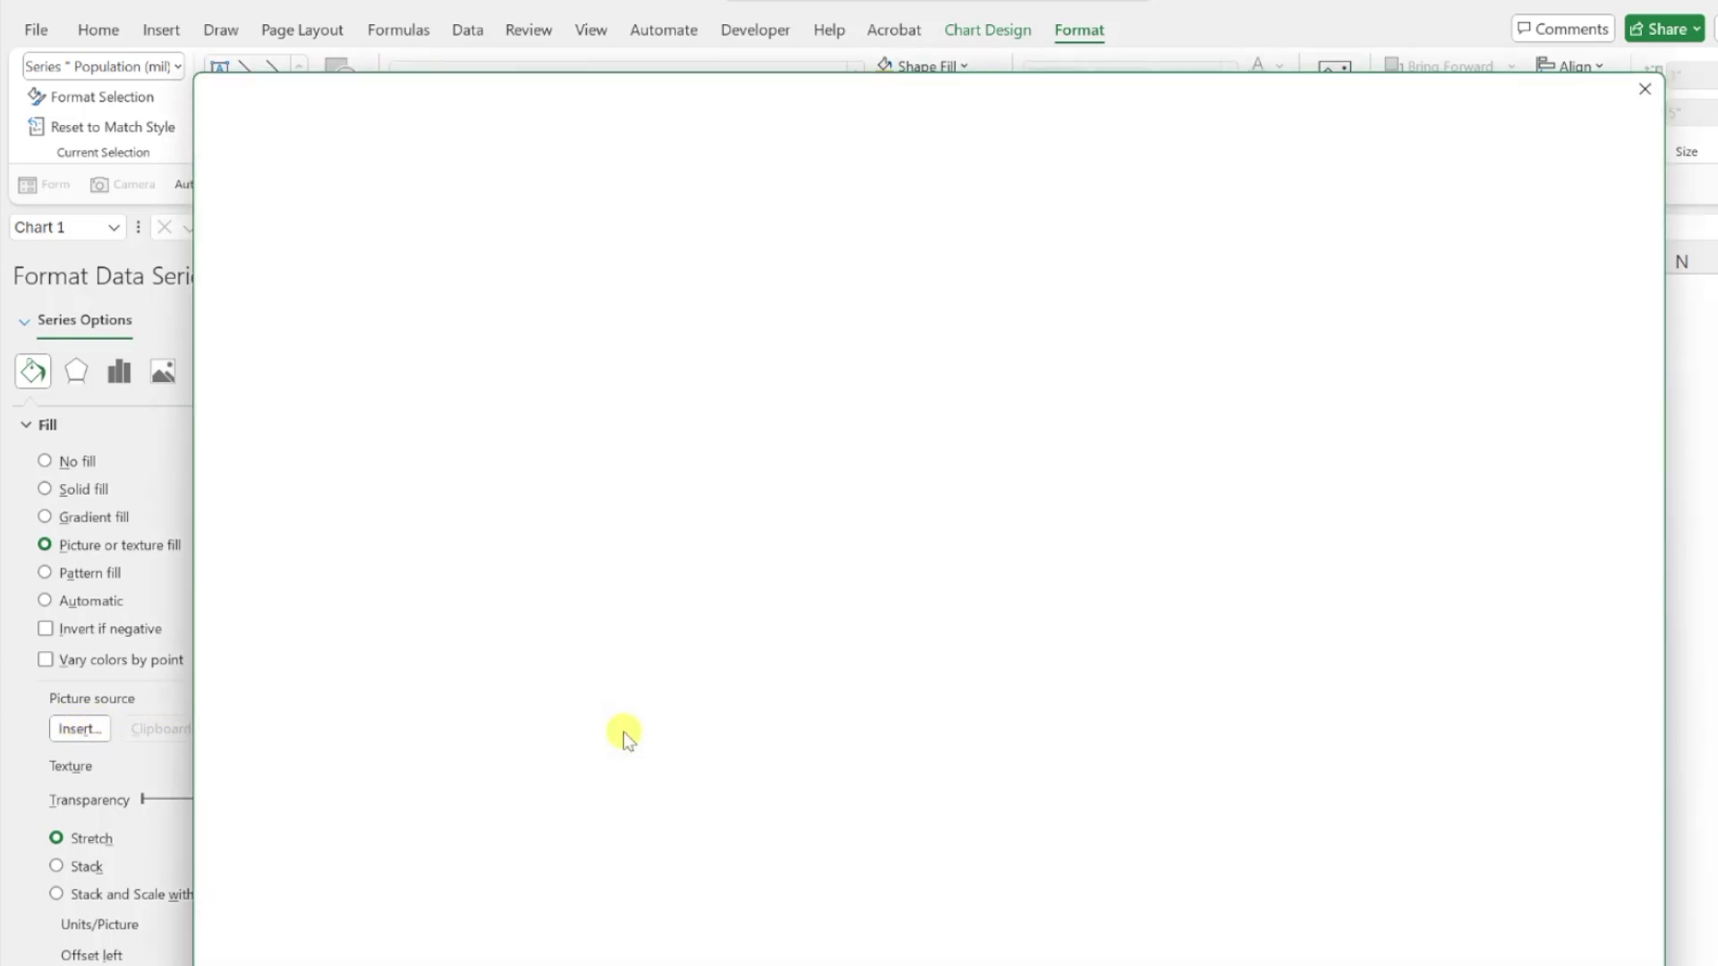
scroll(622, 738, "down", 2)
scroll(624, 737, "down", 3)
scroll(622, 736, "down", 1)
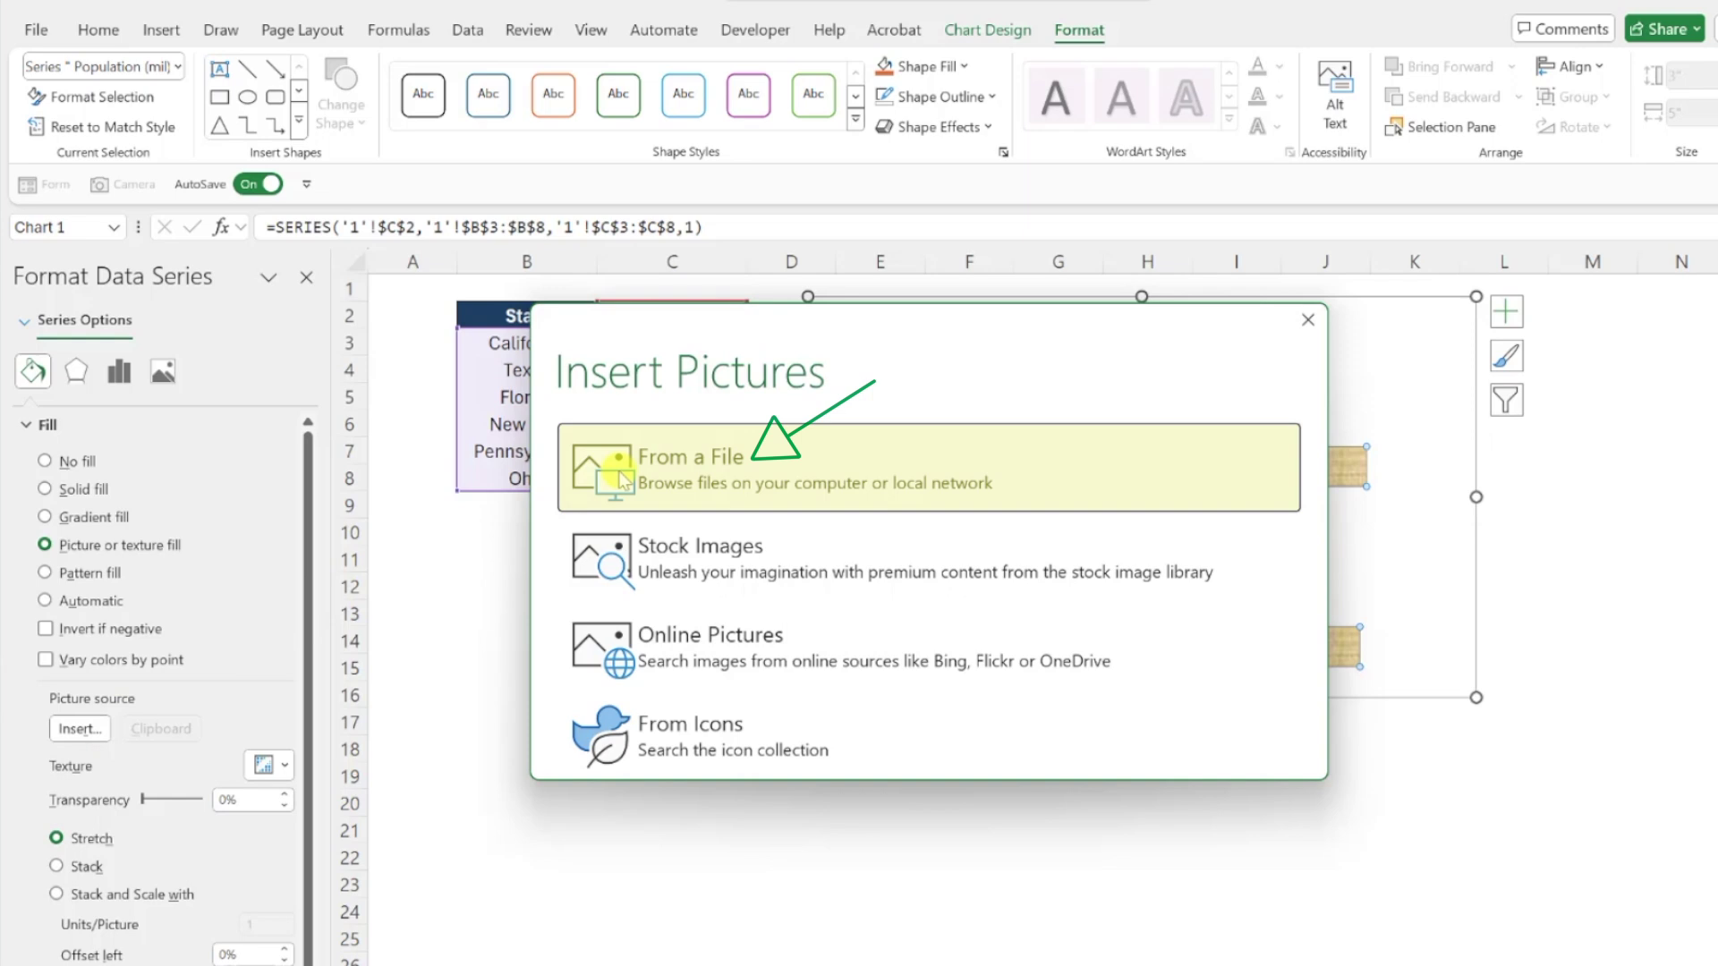
left_click(606, 473)
left_click(718, 517)
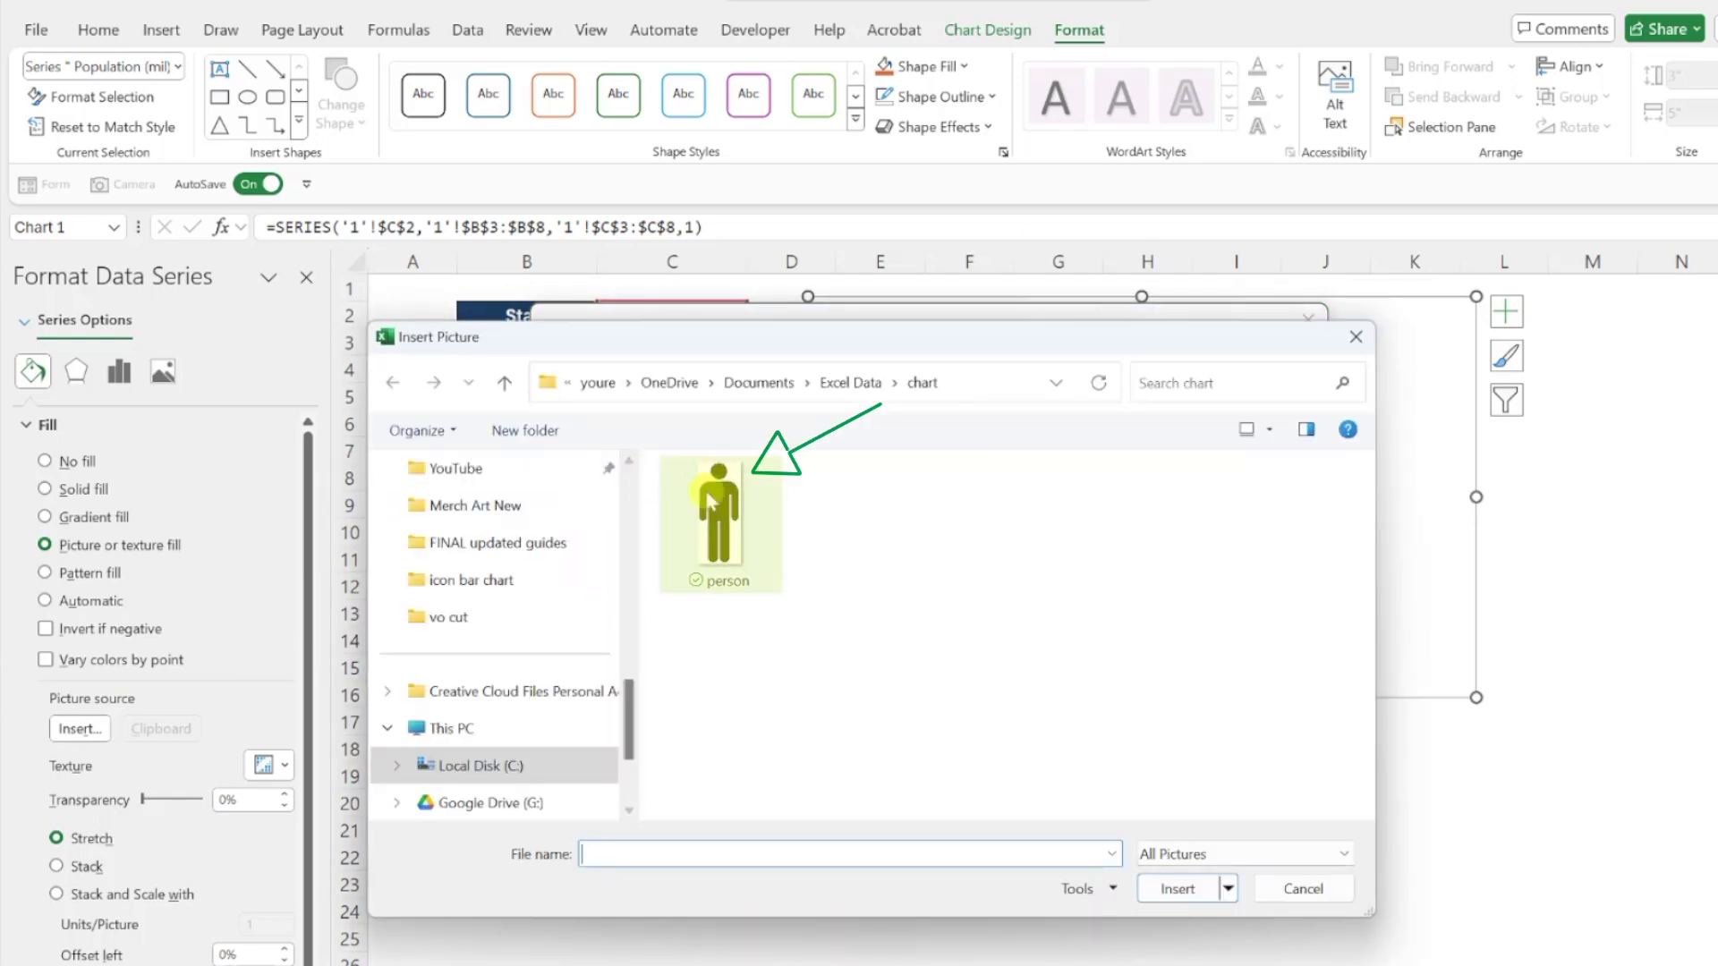
left_click(1177, 889)
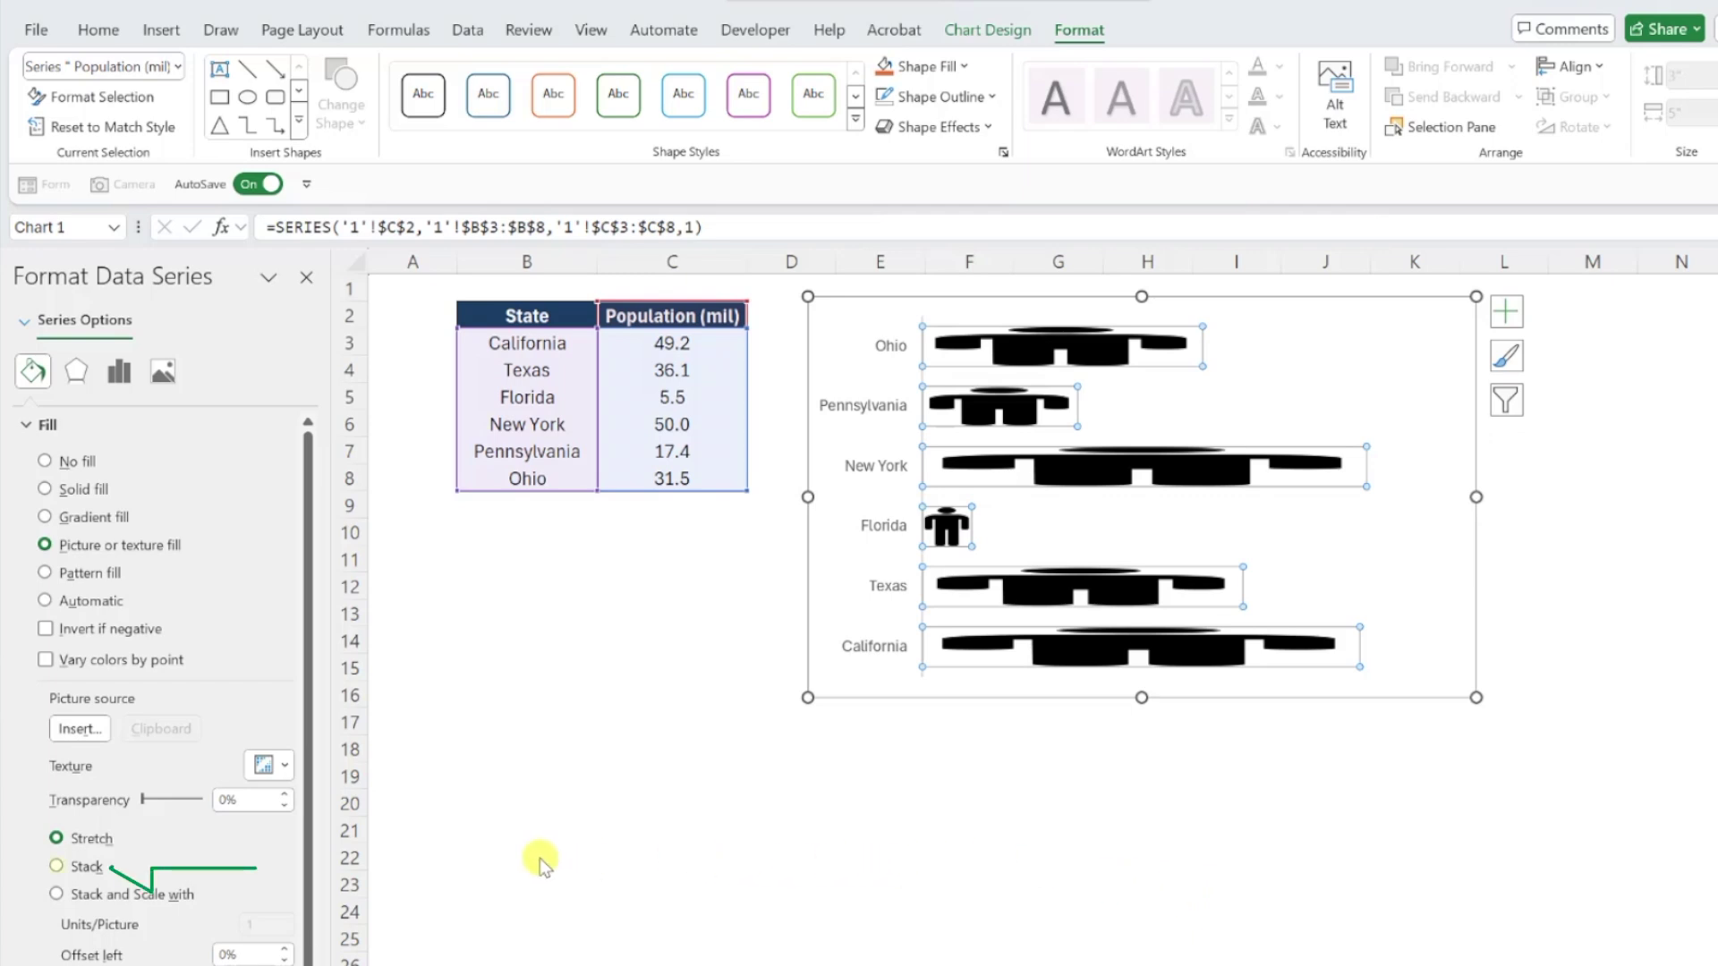
Change the bar picture fill option from Stretch to Stack
left_click(58, 867)
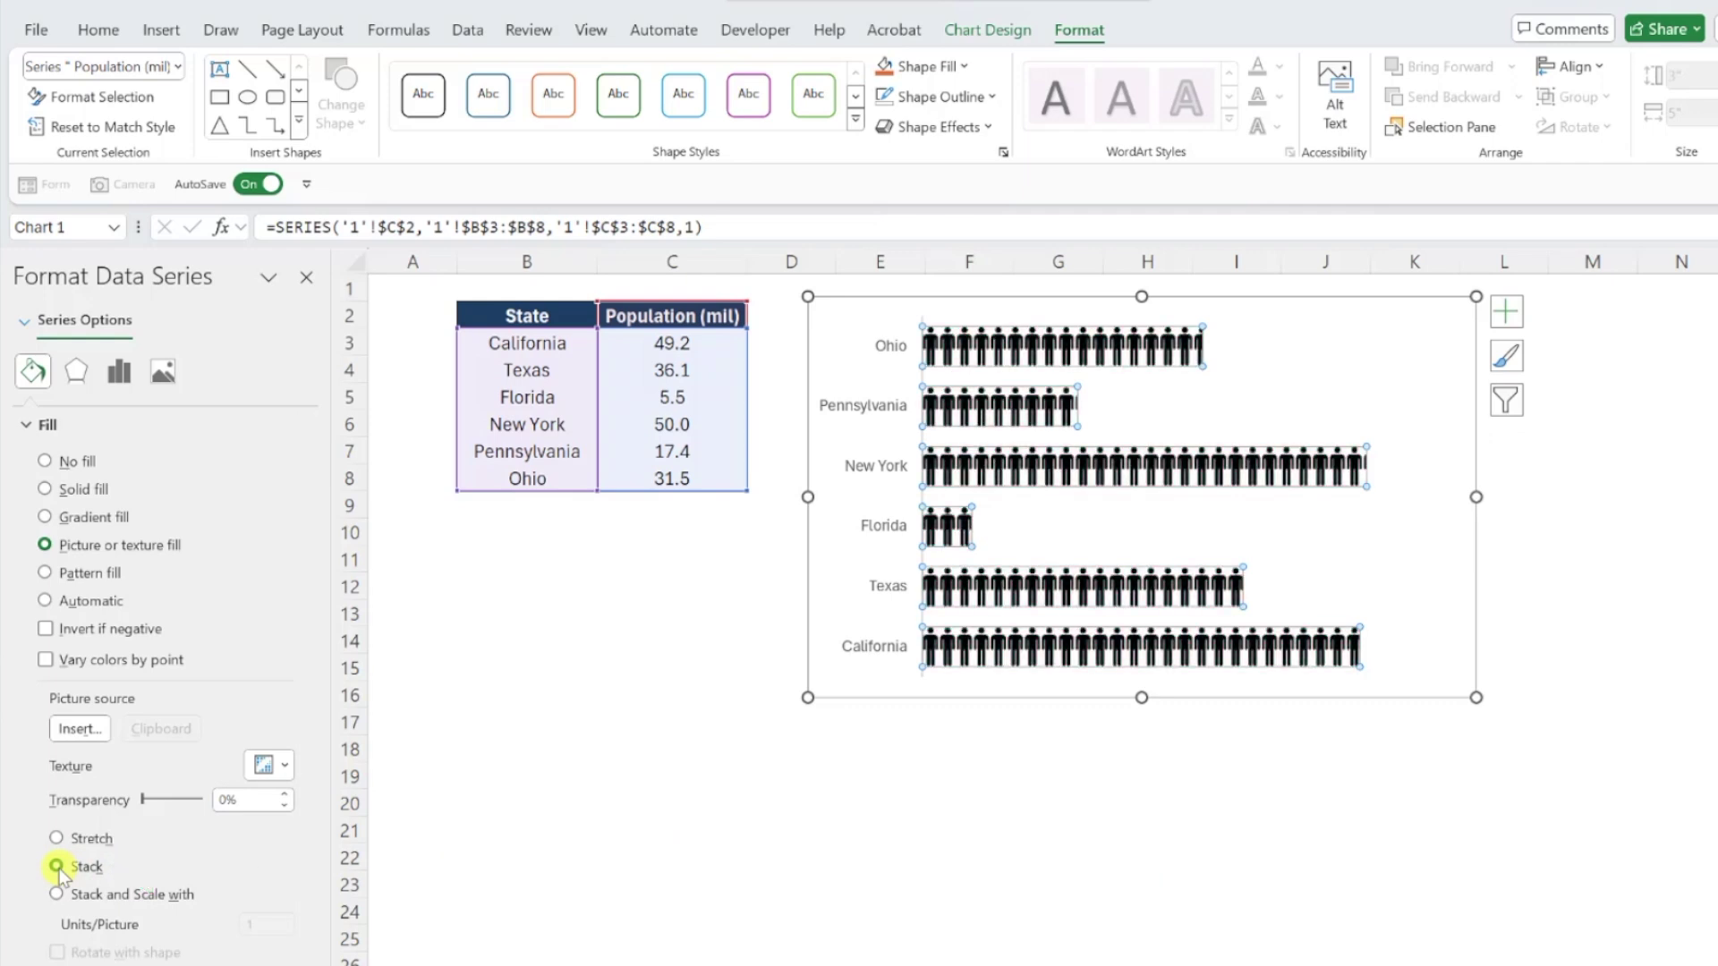
Close the Format Data Series pane and click a cell outside the chart
left_click(317, 275)
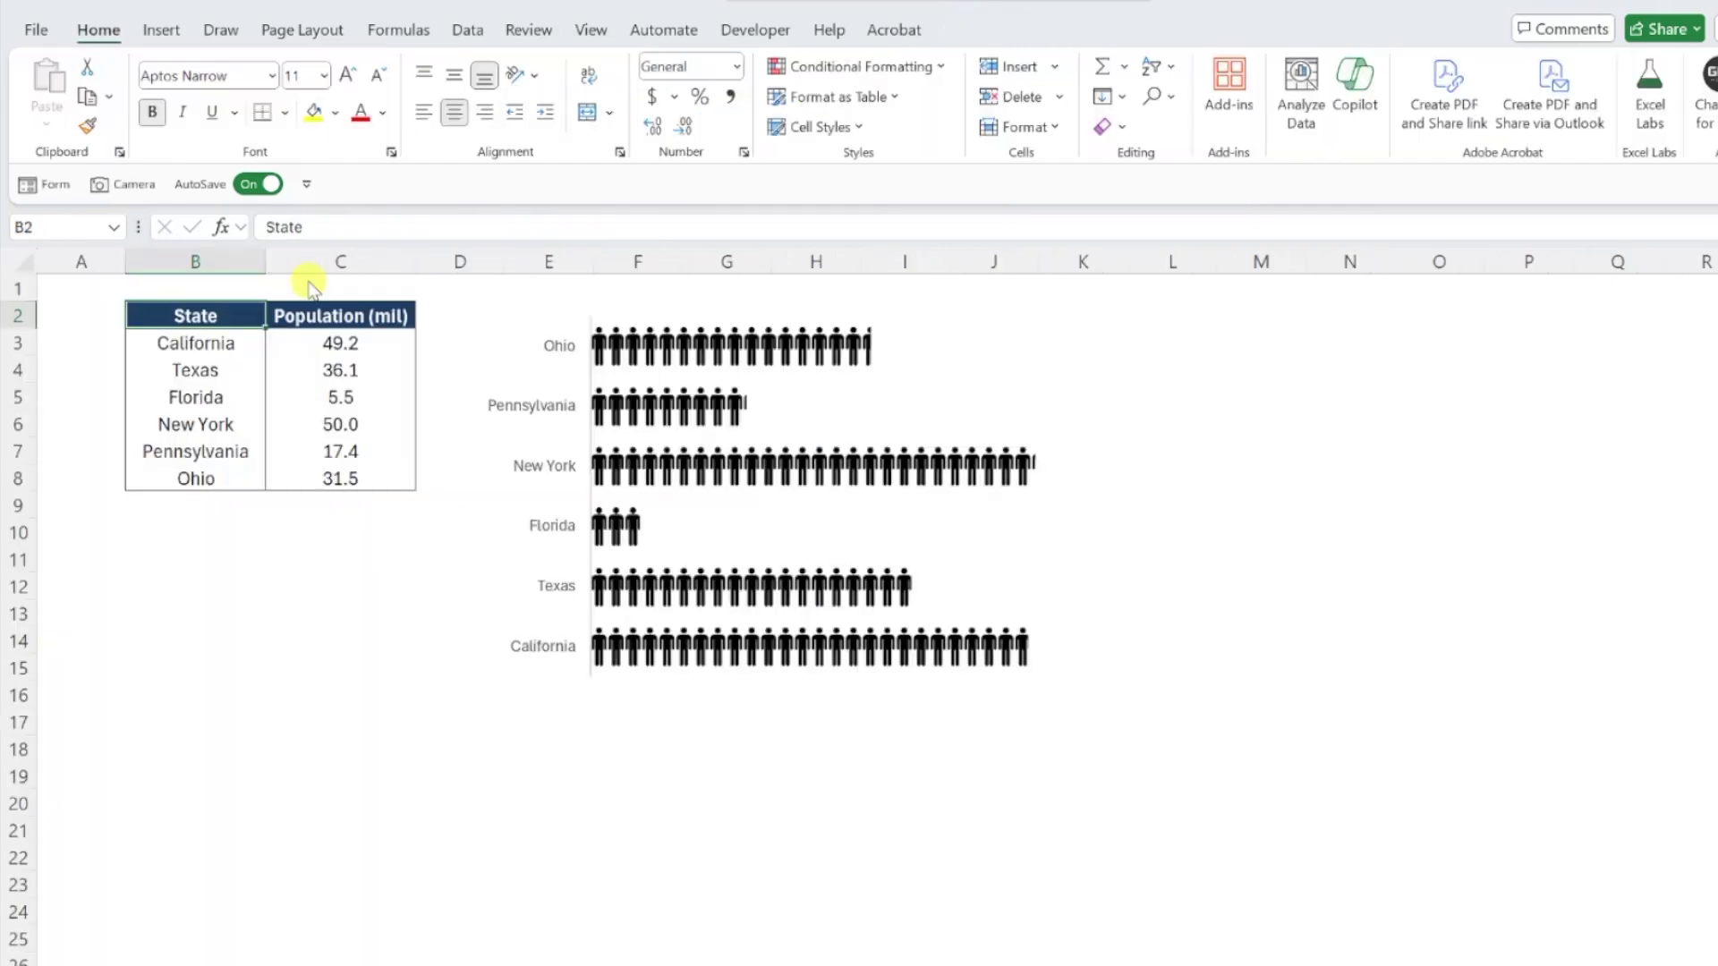